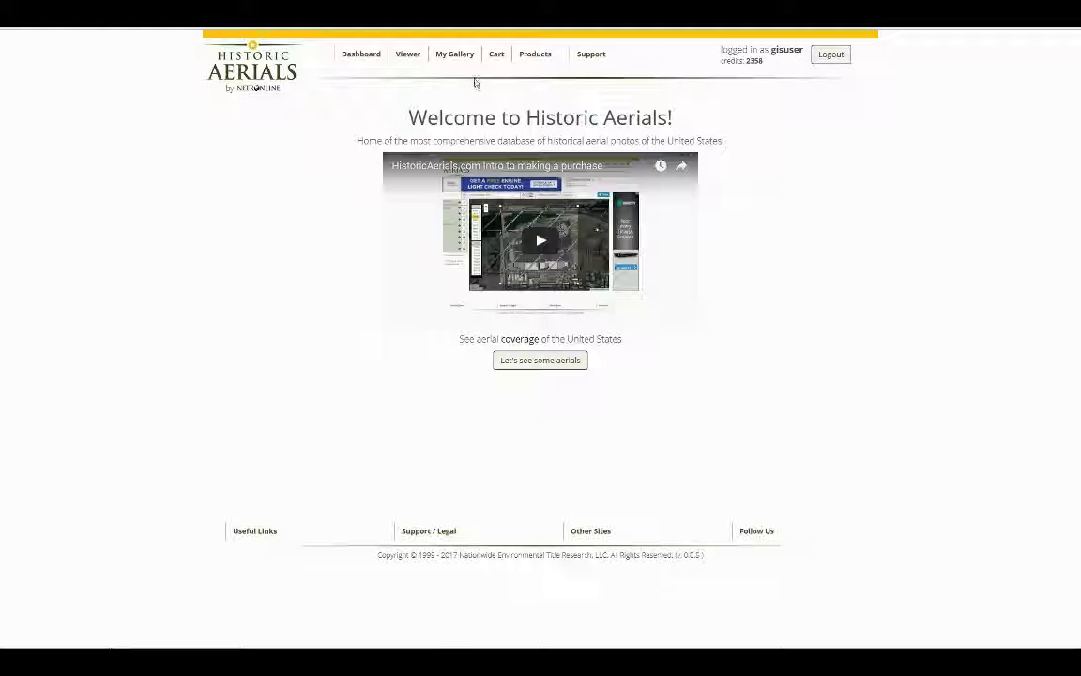
Step: Open My Gallery to list the saved test 6 (1975) and test4 (2013) maps
{"action": "left_click", "coordinate": [457, 56]}
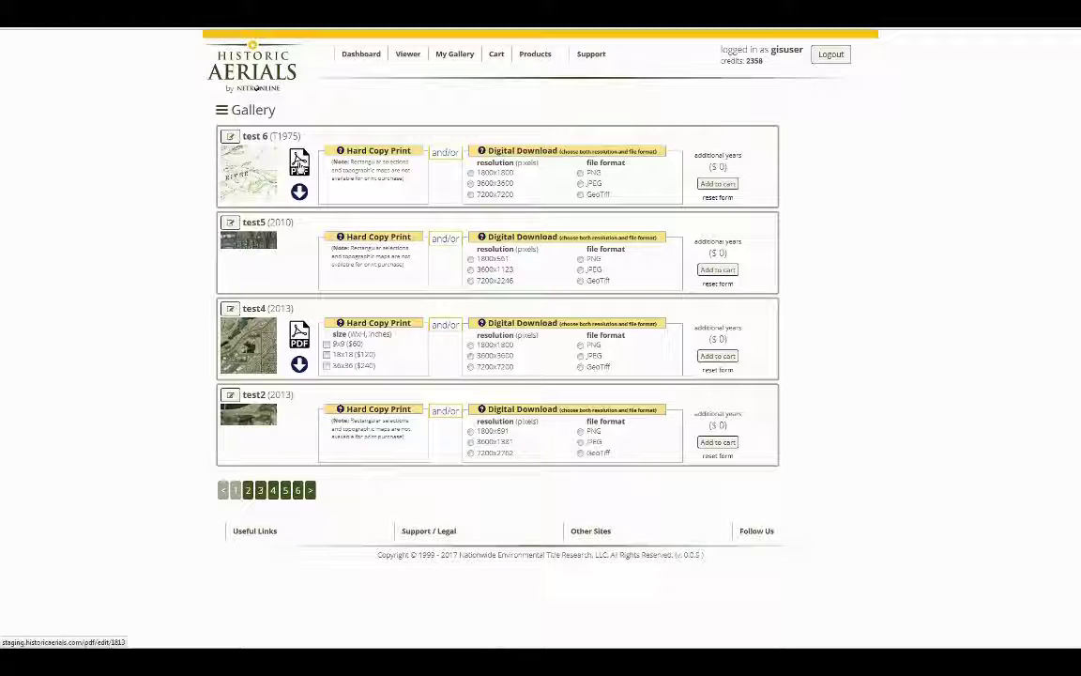
Step: Open test 6 in the PDF Mosaic Tool and compare the 1983, 1968, then 1960 topo maps
{"action": "left_click", "coordinate": [298, 163]}
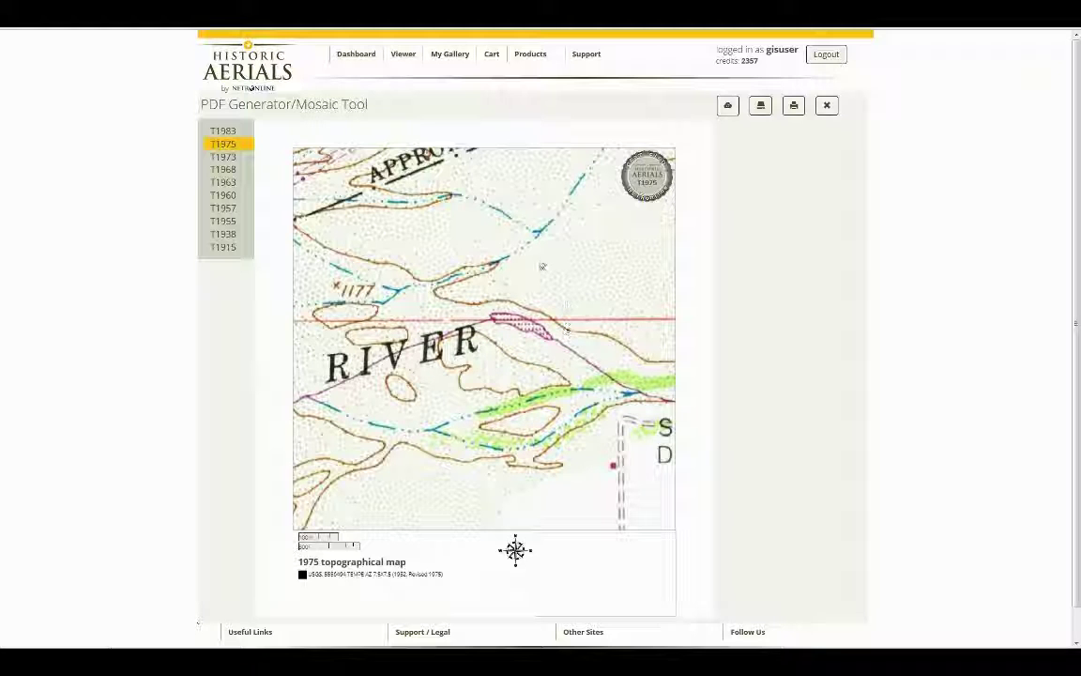
{"action": "left_click", "coordinate": [225, 133]}
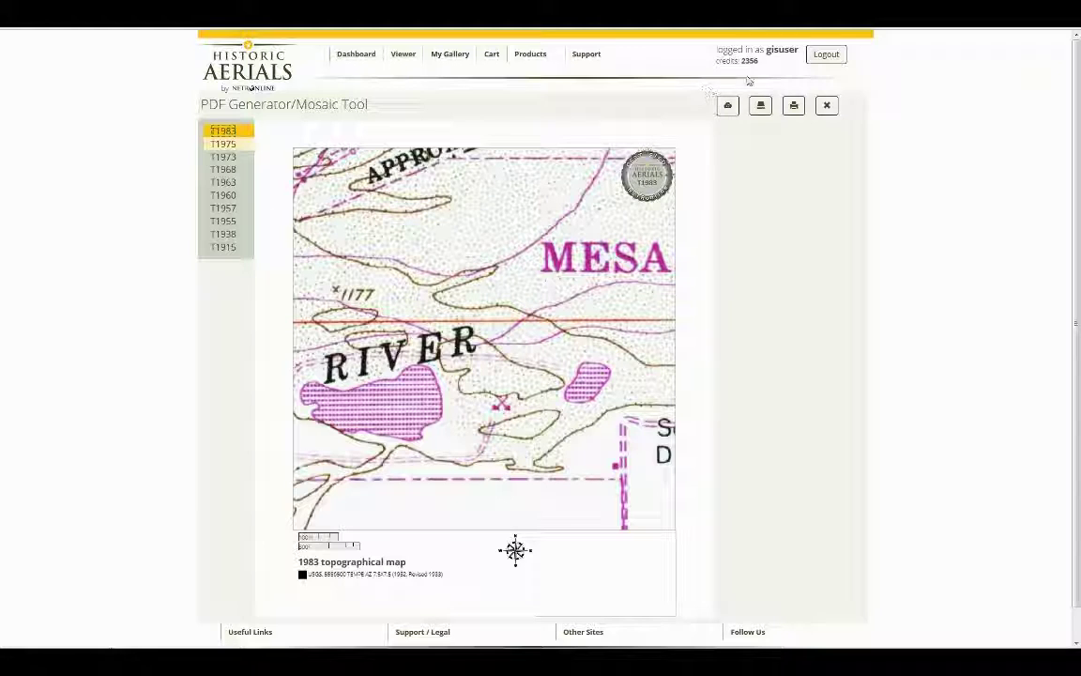
{"action": "left_click", "coordinate": [226, 169]}
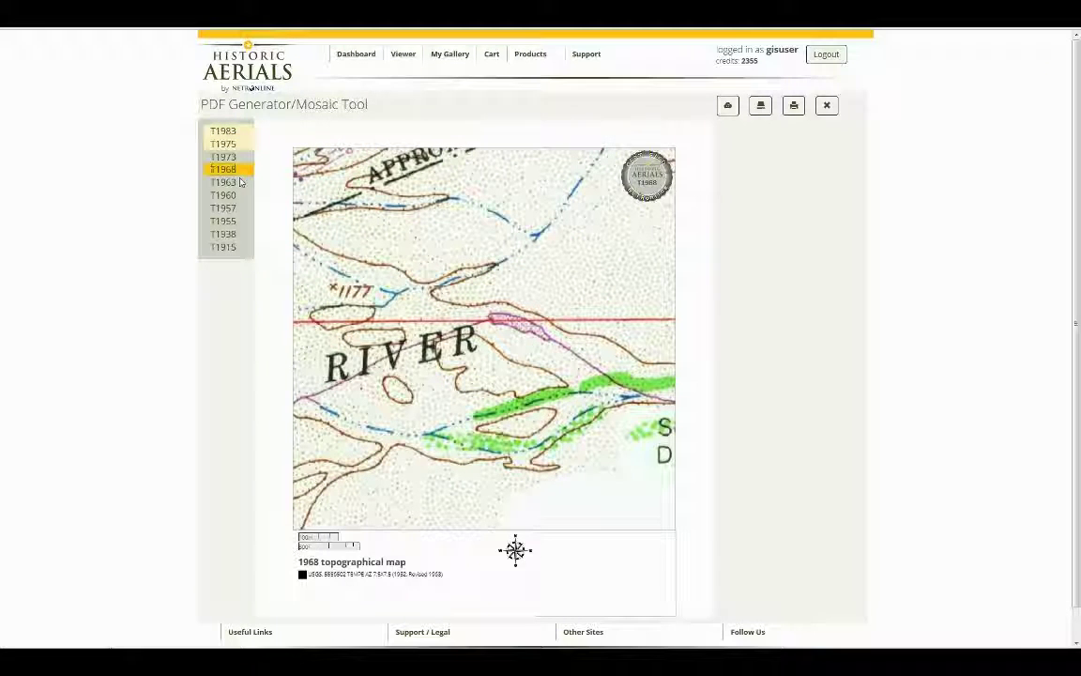
{"action": "left_click", "coordinate": [234, 194]}
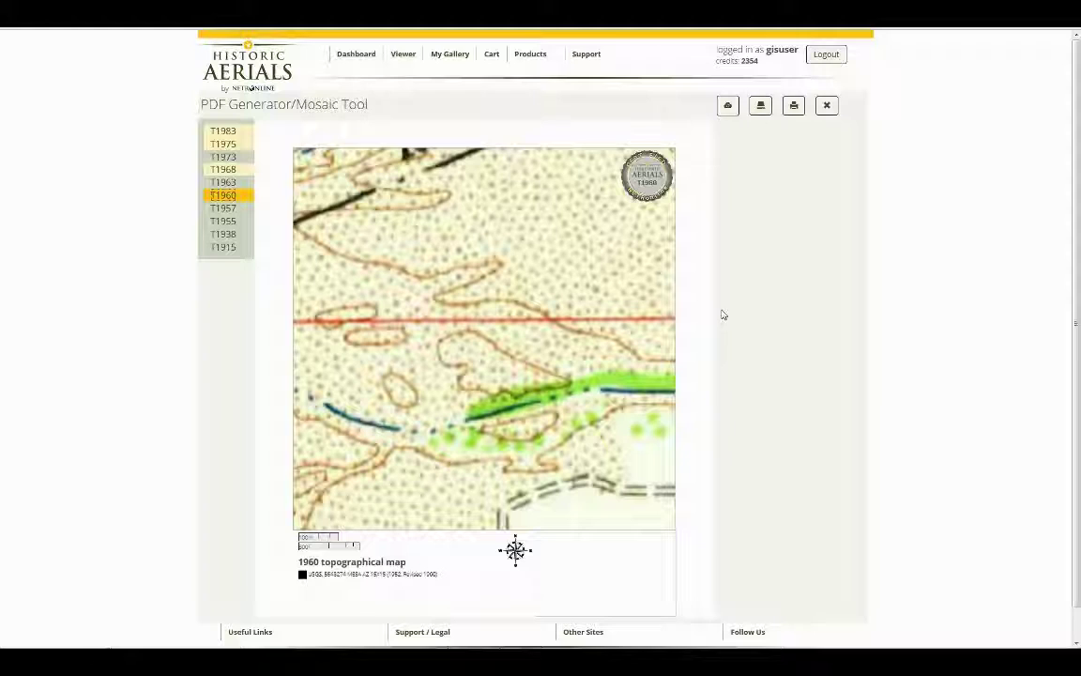
Step: Save a 'Job 520' note in the 1960 map's legend, then start editing the 1968 legend
{"action": "left_click", "coordinate": [558, 555]}
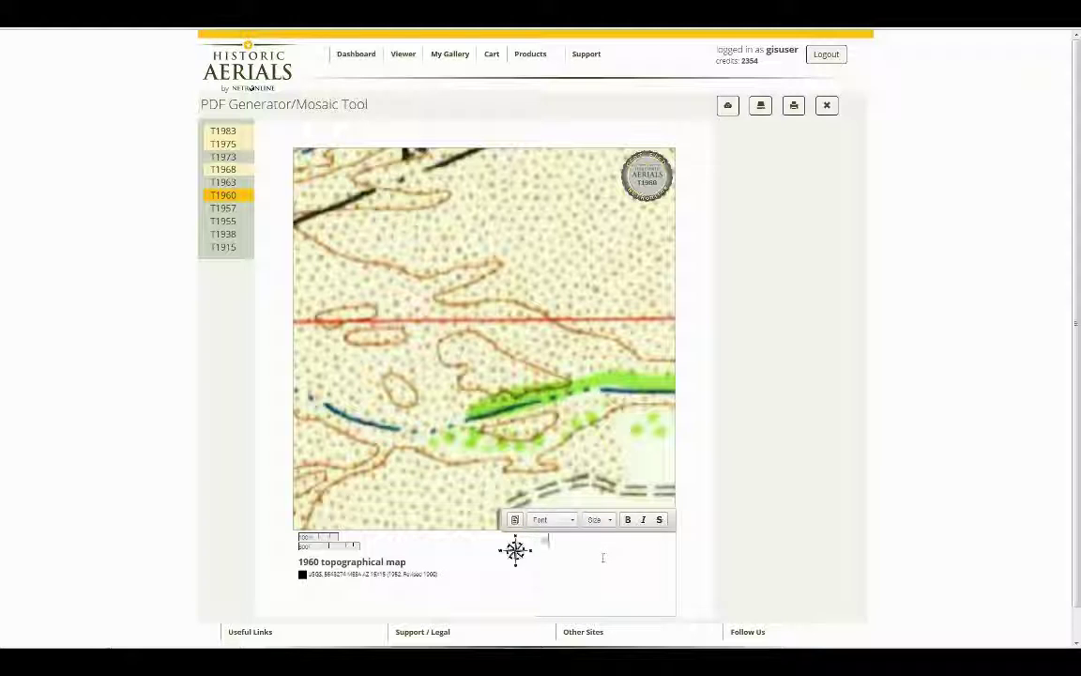
{"action": "type", "text": "20"}
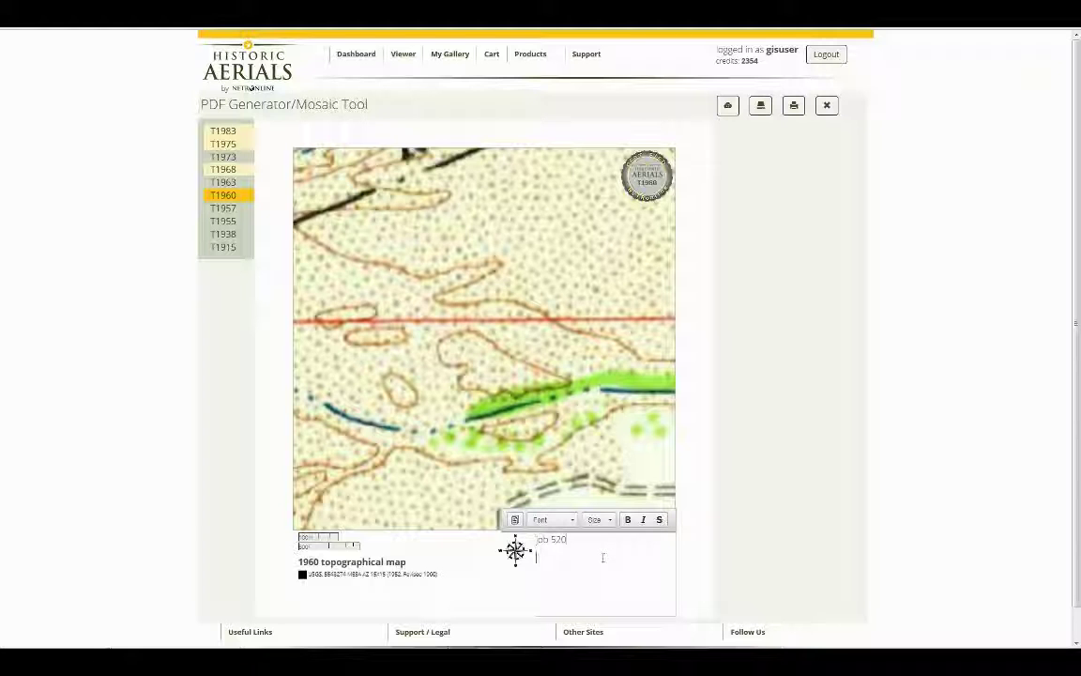
{"action": "left_click", "coordinate": [727, 105]}
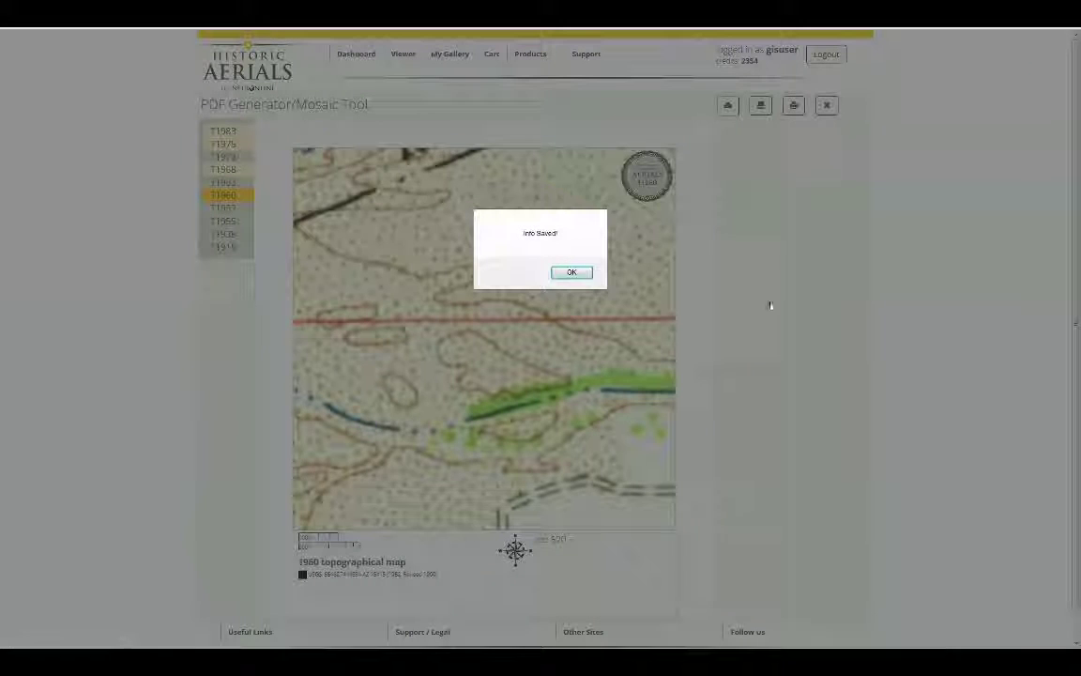
{"action": "left_click", "coordinate": [574, 272]}
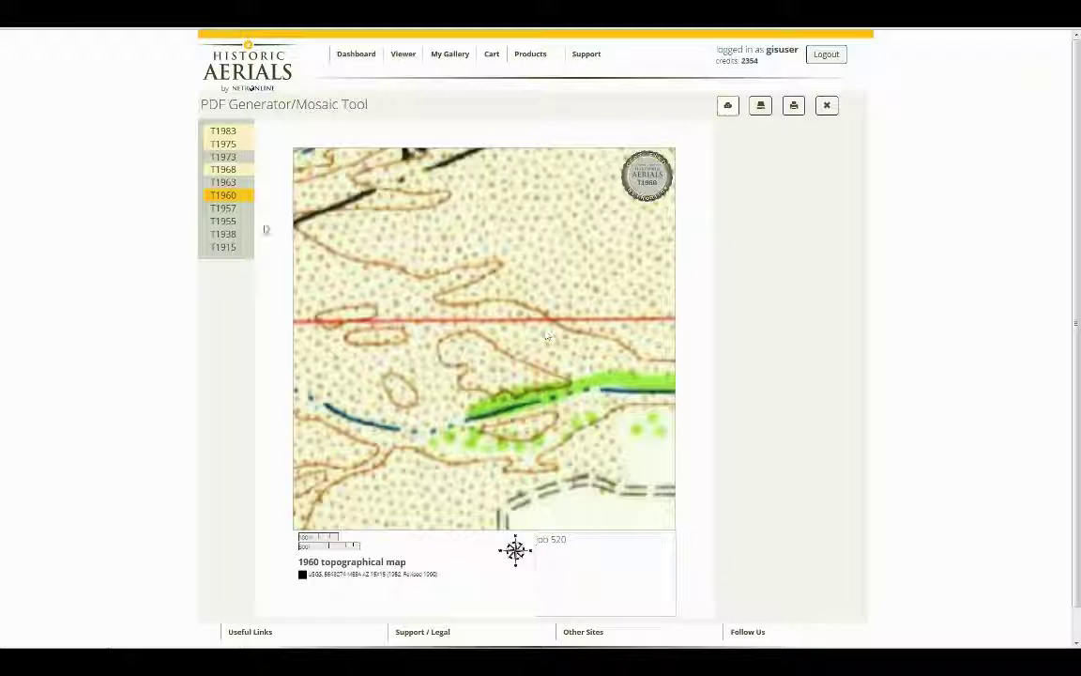
{"action": "left_click", "coordinate": [224, 169]}
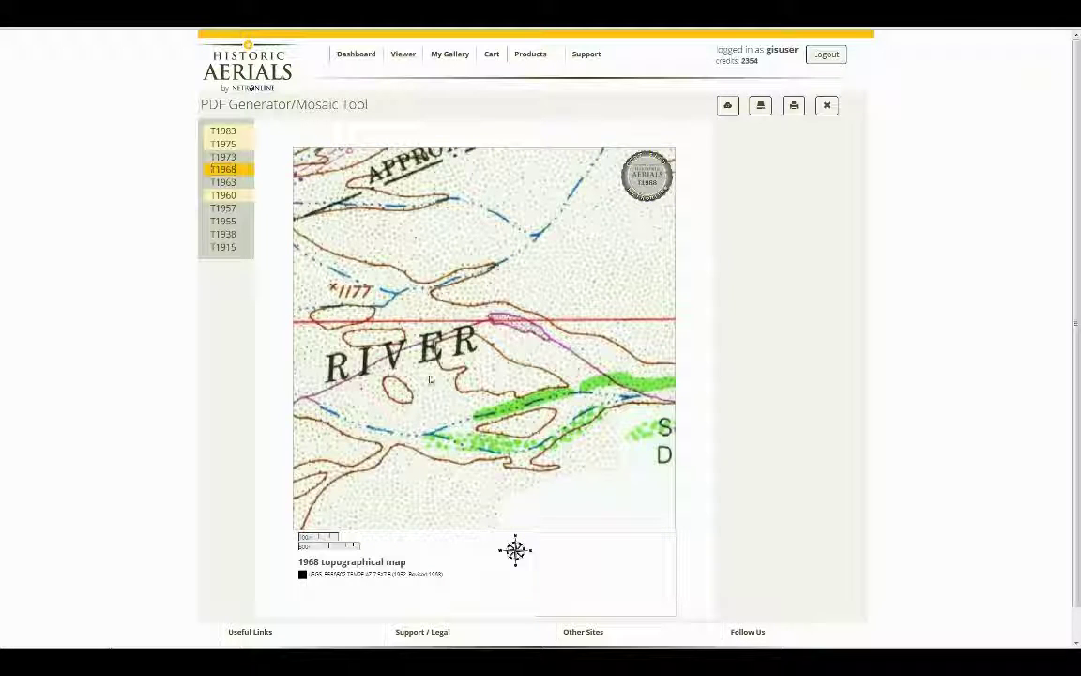
{"action": "left_click", "coordinate": [562, 544]}
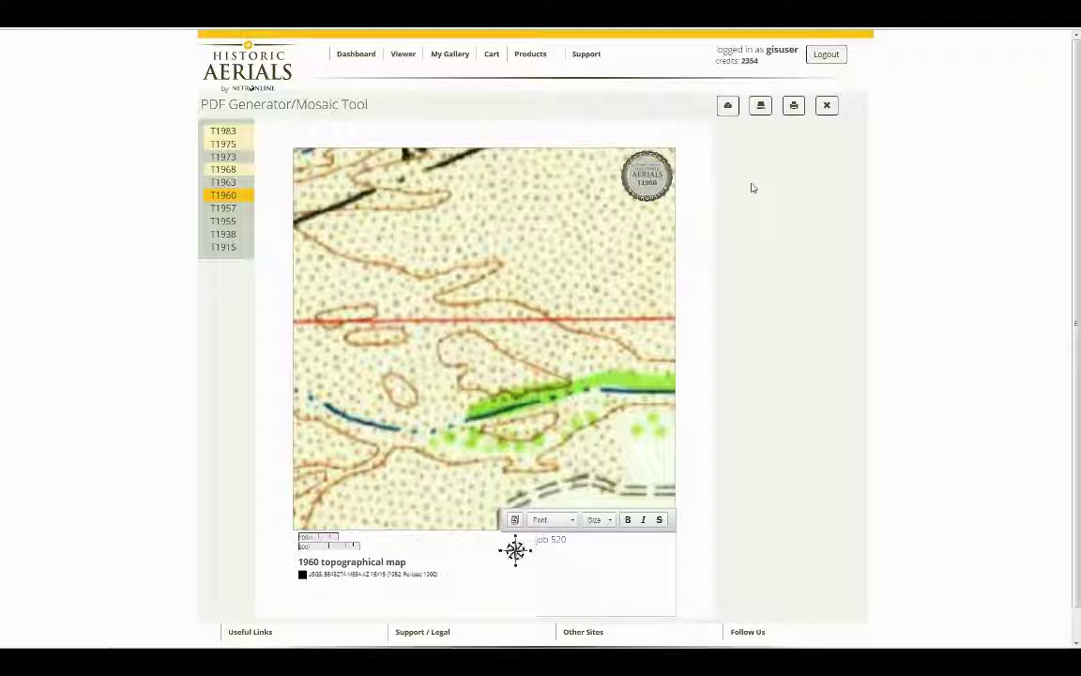
Step: Select the 1983, 1975, 1968, 1960, 1955 and 1938 maps for the PDF download
{"action": "left_click", "coordinate": [763, 109]}
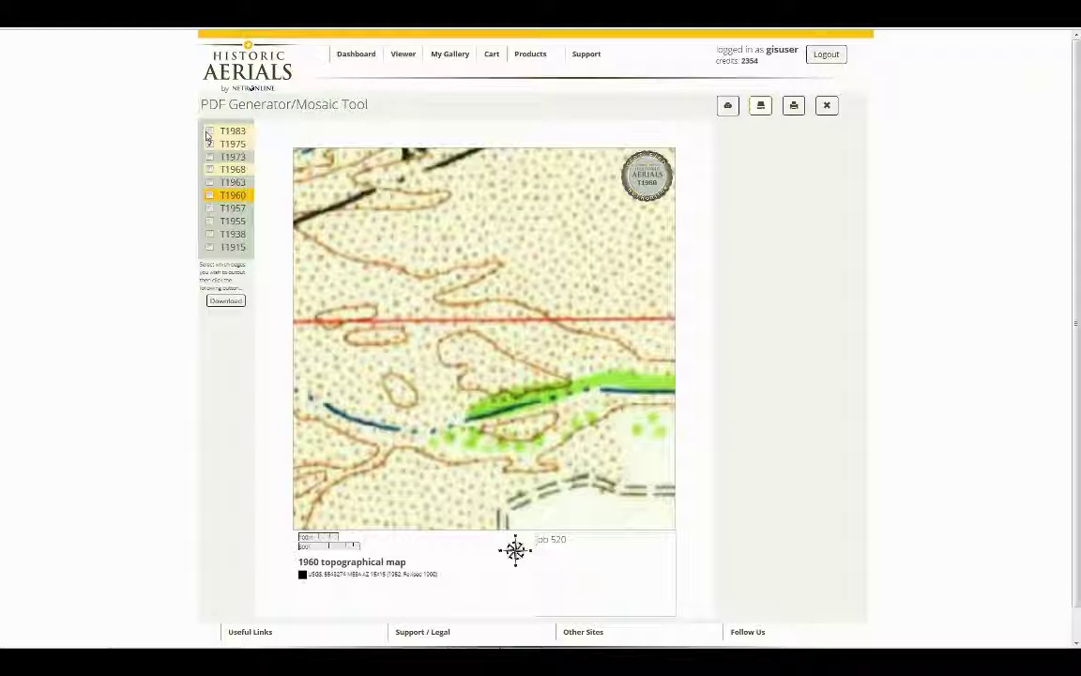
{"action": "left_click", "coordinate": [209, 143]}
{"action": "left_click", "coordinate": [210, 131]}
{"action": "left_click", "coordinate": [209, 169]}
{"action": "left_click", "coordinate": [209, 196]}
{"action": "left_click", "coordinate": [209, 220]}
{"action": "left_click", "coordinate": [210, 234]}
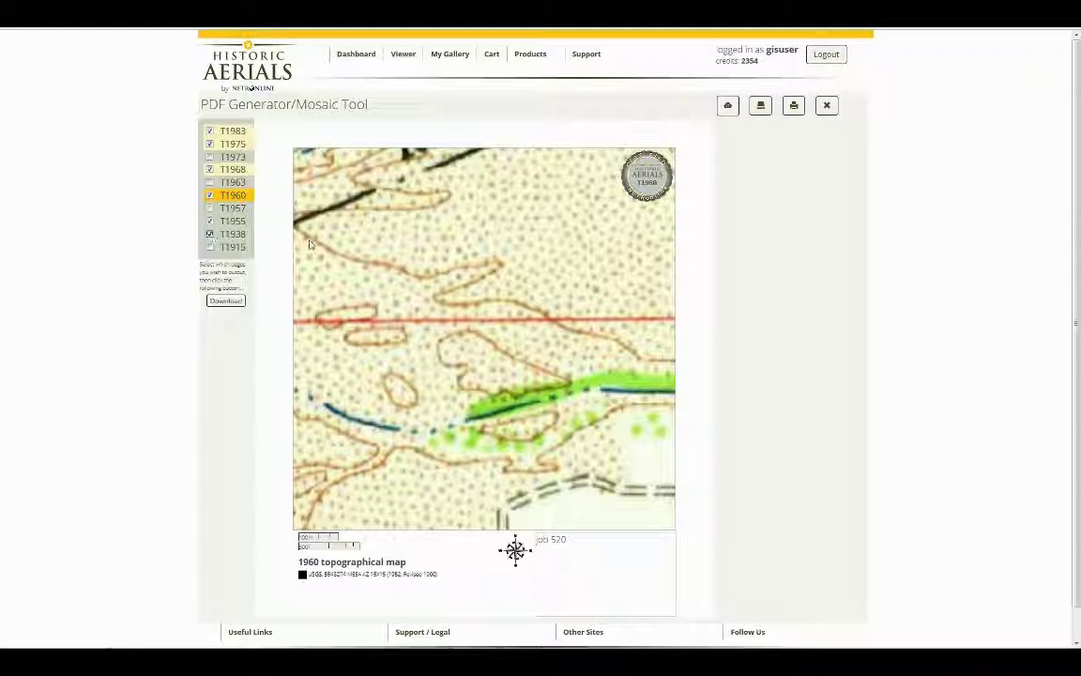
Step: Download the six-year PDF and open it with Firefox
{"action": "left_click", "coordinate": [227, 303]}
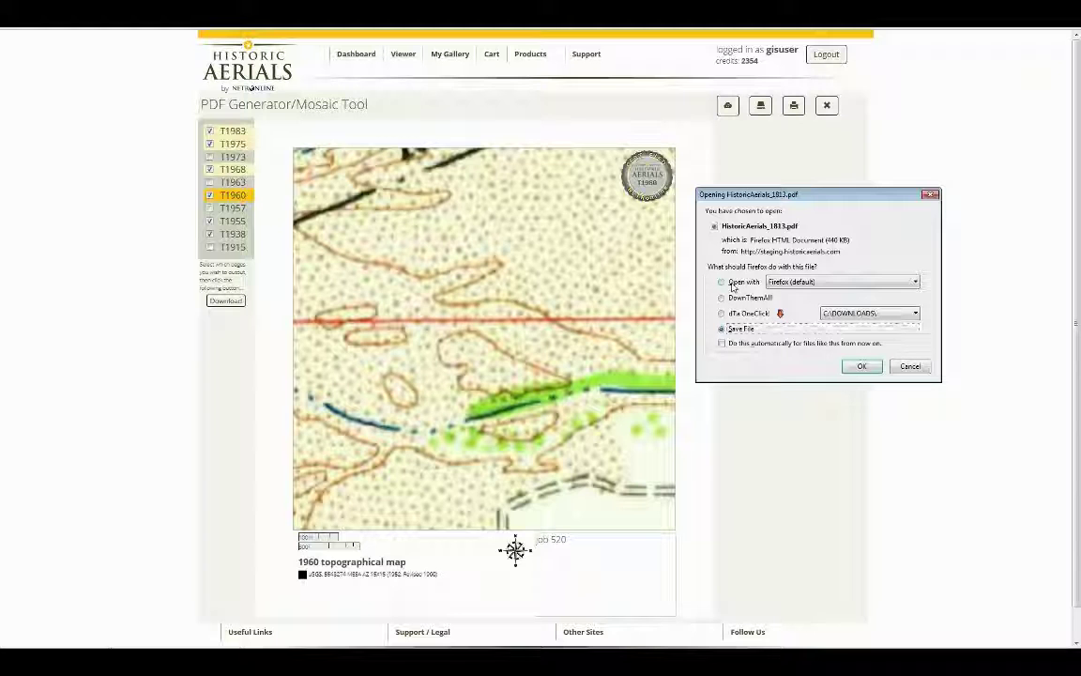
{"action": "left_click", "coordinate": [733, 286]}
{"action": "left_click", "coordinate": [856, 366]}
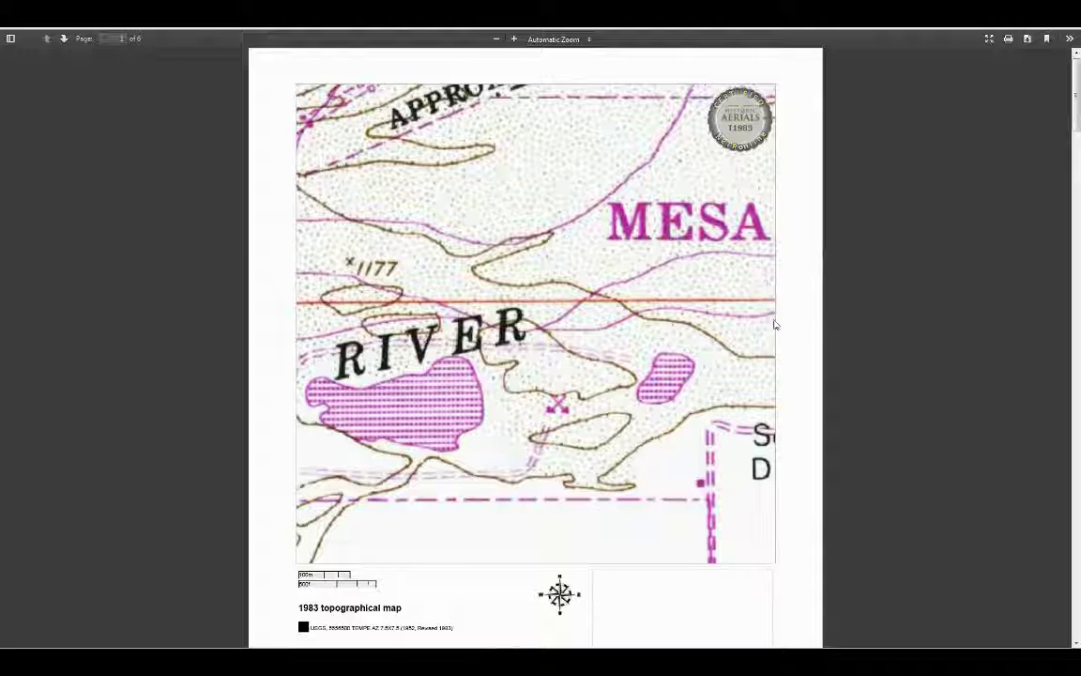
Step: Scroll through the PDF's later pages to review the 1955 and 1938 map pages
{"action": "scroll", "coordinate": [852, 285], "scroll_direction": "down", "scroll_amount": 2}
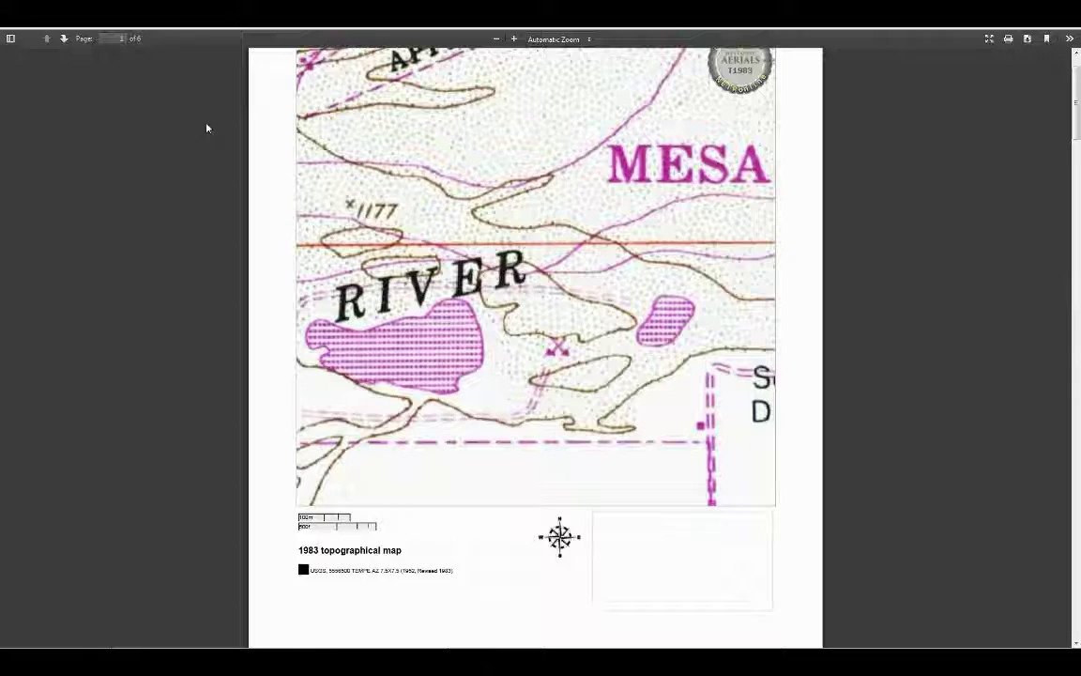
{"action": "scroll", "coordinate": [208, 127], "scroll_direction": "down", "scroll_amount": 6}
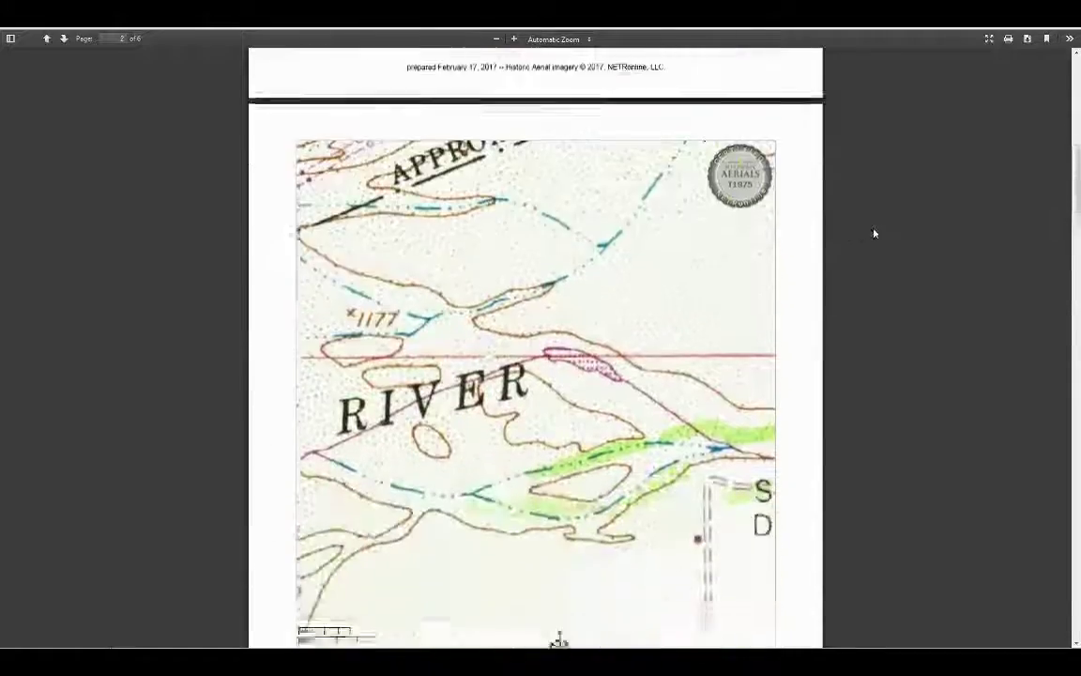
{"action": "scroll", "coordinate": [874, 235], "scroll_direction": "down", "scroll_amount": 15}
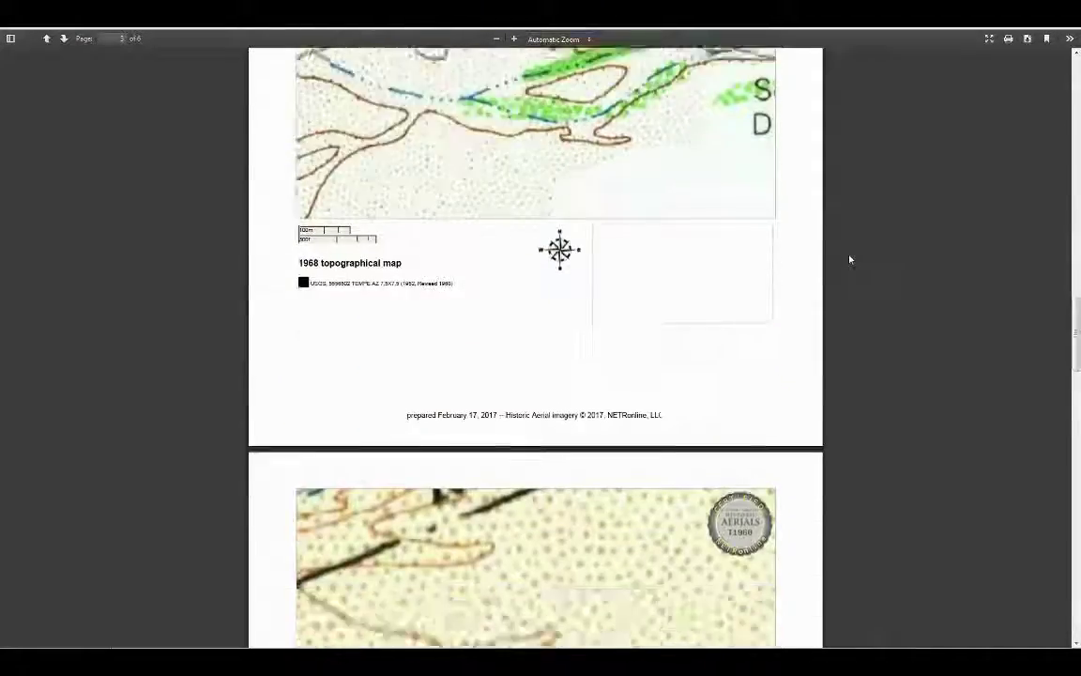
{"action": "scroll", "coordinate": [851, 260], "scroll_direction": "down", "scroll_amount": 10}
{"action": "scroll", "coordinate": [847, 262], "scroll_direction": "up", "scroll_amount": 6}
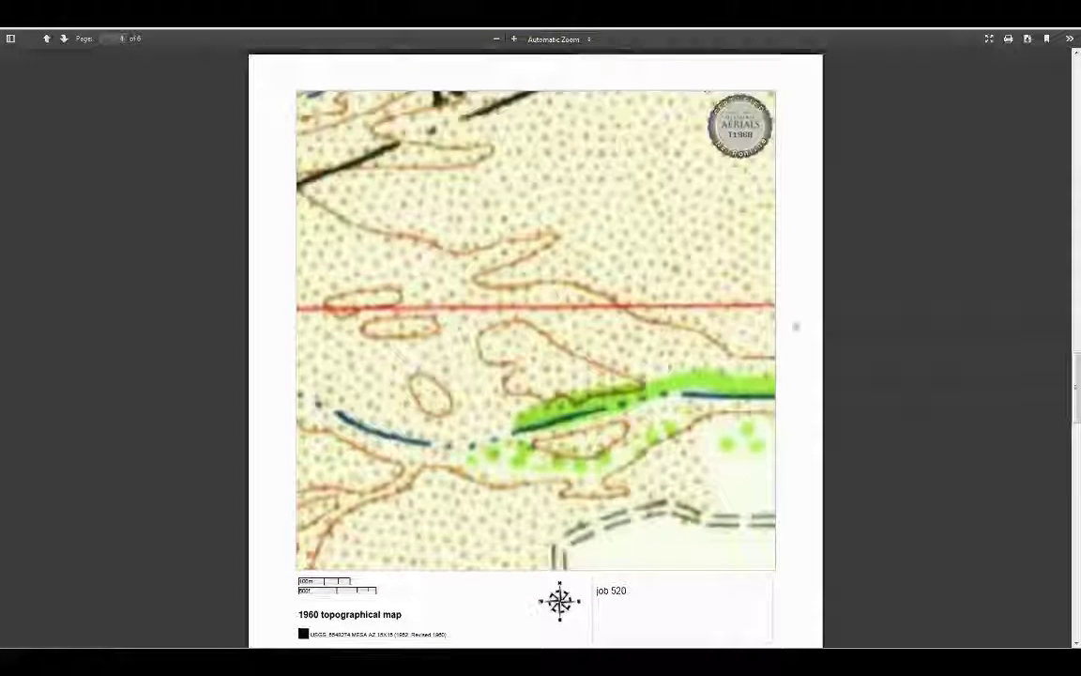
{"action": "scroll", "coordinate": [693, 506], "scroll_direction": "down", "scroll_amount": 3}
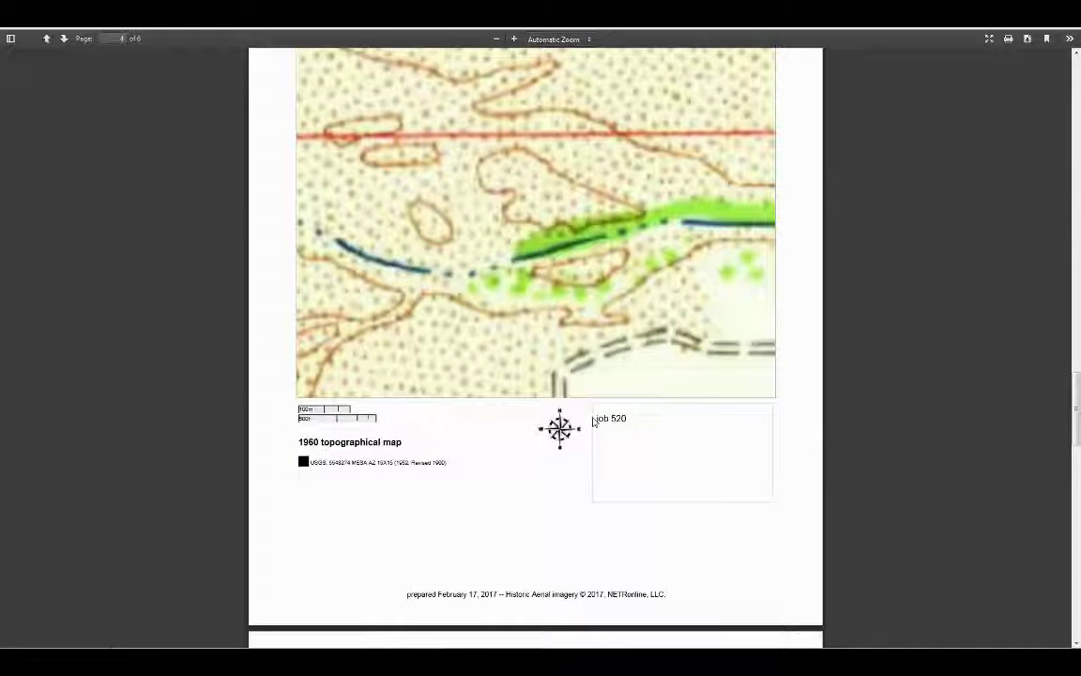
{"action": "scroll", "coordinate": [843, 451], "scroll_direction": "down", "scroll_amount": 3}
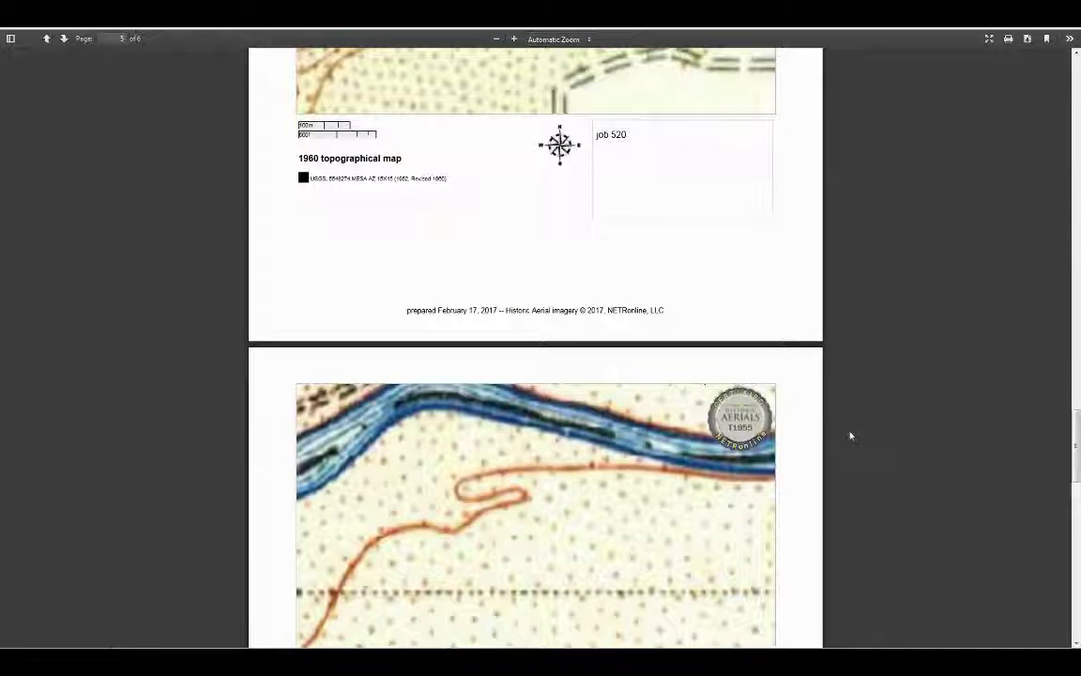
{"action": "scroll", "coordinate": [393, 207], "scroll_direction": "down", "scroll_amount": 1}
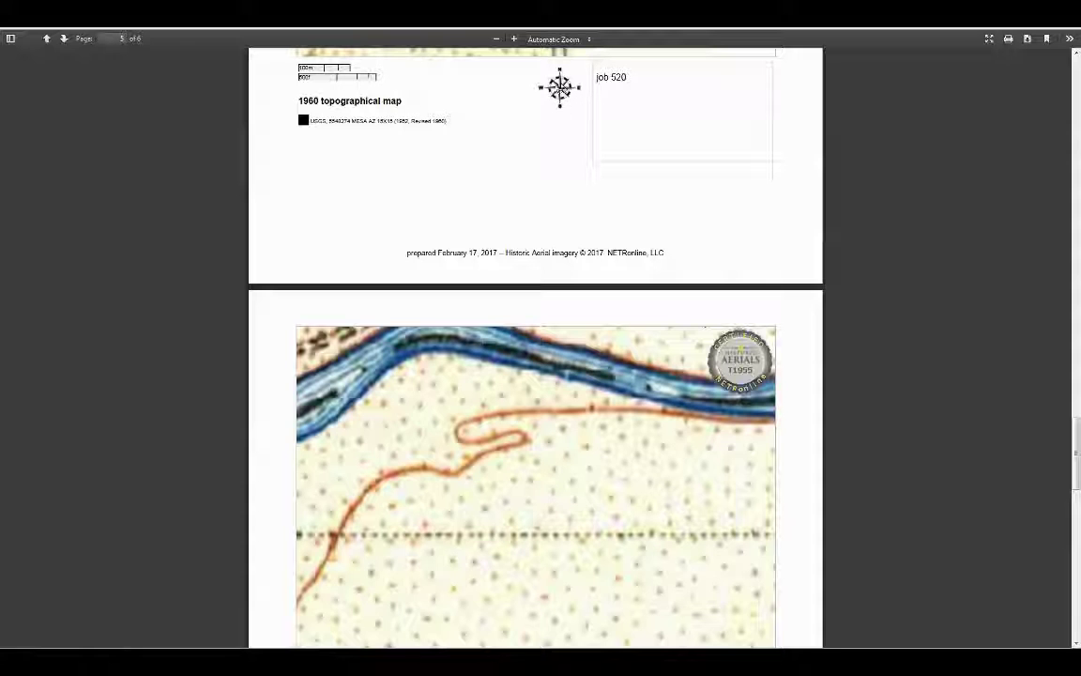
{"action": "scroll", "coordinate": [856, 231], "scroll_direction": "down", "scroll_amount": 5}
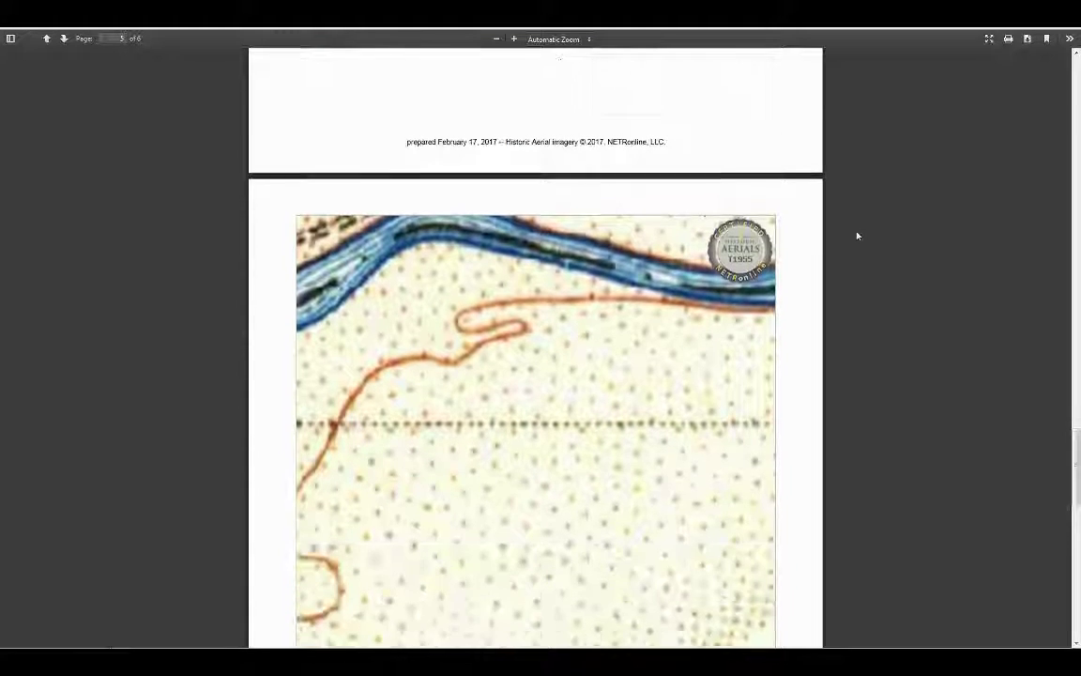
{"action": "scroll", "coordinate": [852, 234], "scroll_direction": "down", "scroll_amount": 8}
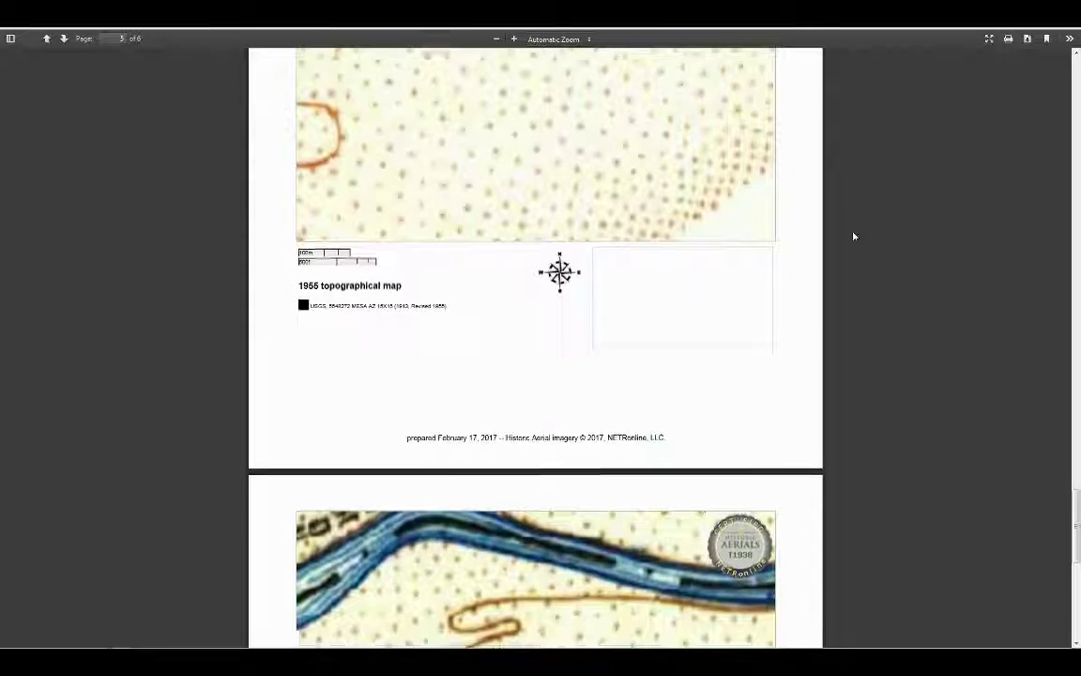
{"action": "scroll", "coordinate": [589, 228], "scroll_direction": "up", "scroll_amount": 4}
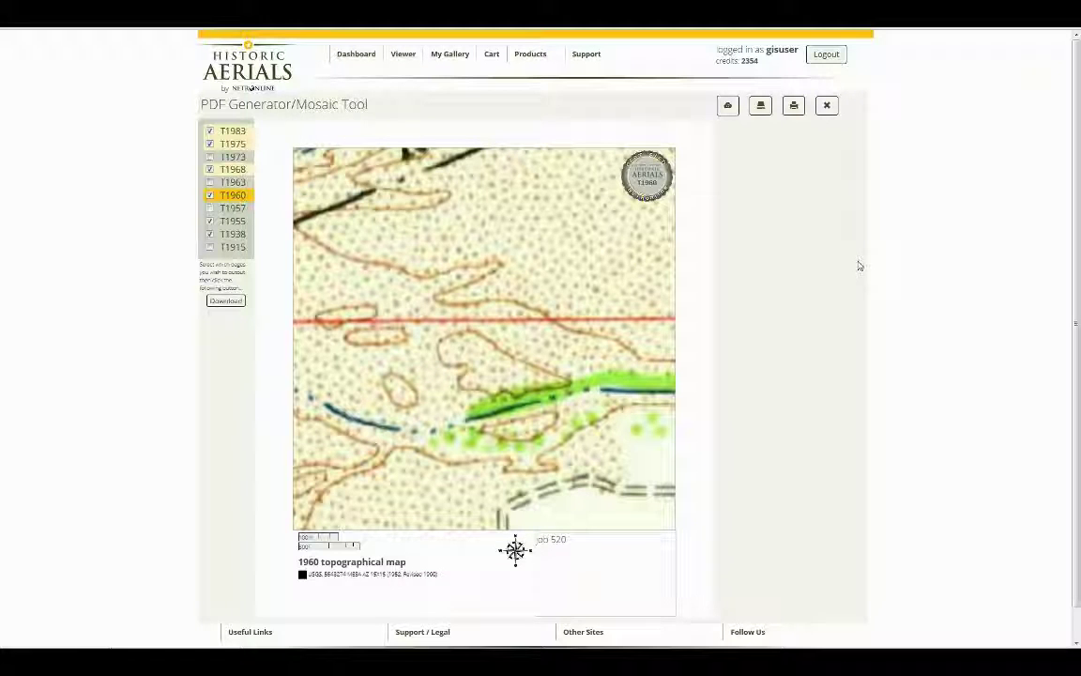
Step: Reopen test 6 from My Gallery in the PDF Generator, showing its 1975 topo map
{"action": "left_click", "coordinate": [449, 54]}
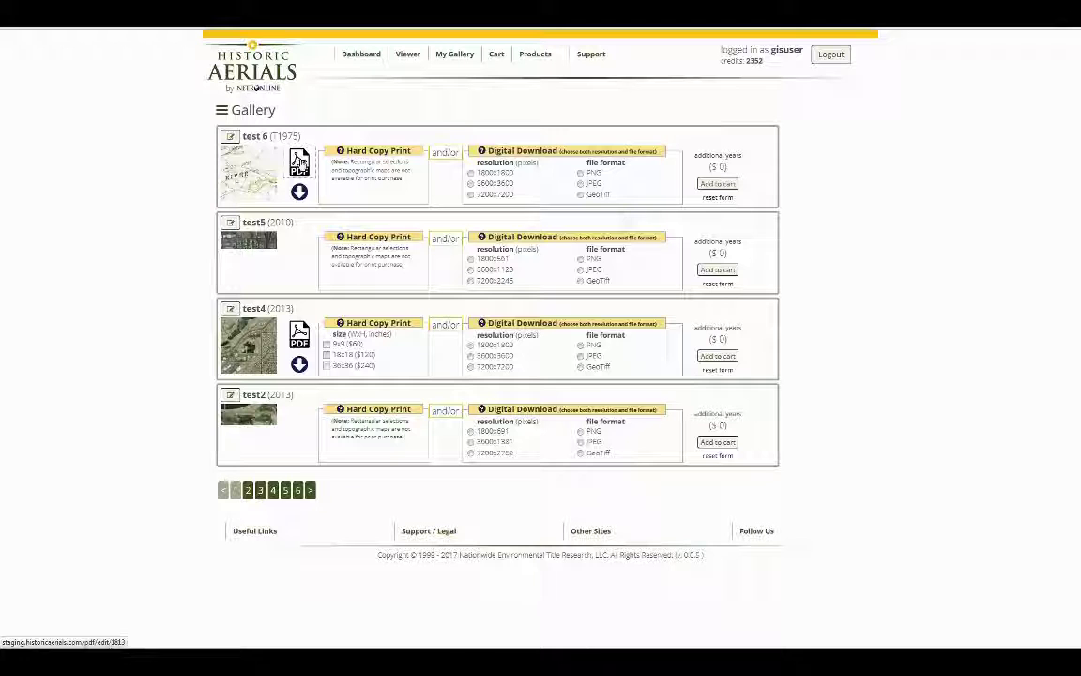
{"action": "left_click", "coordinate": [300, 161]}
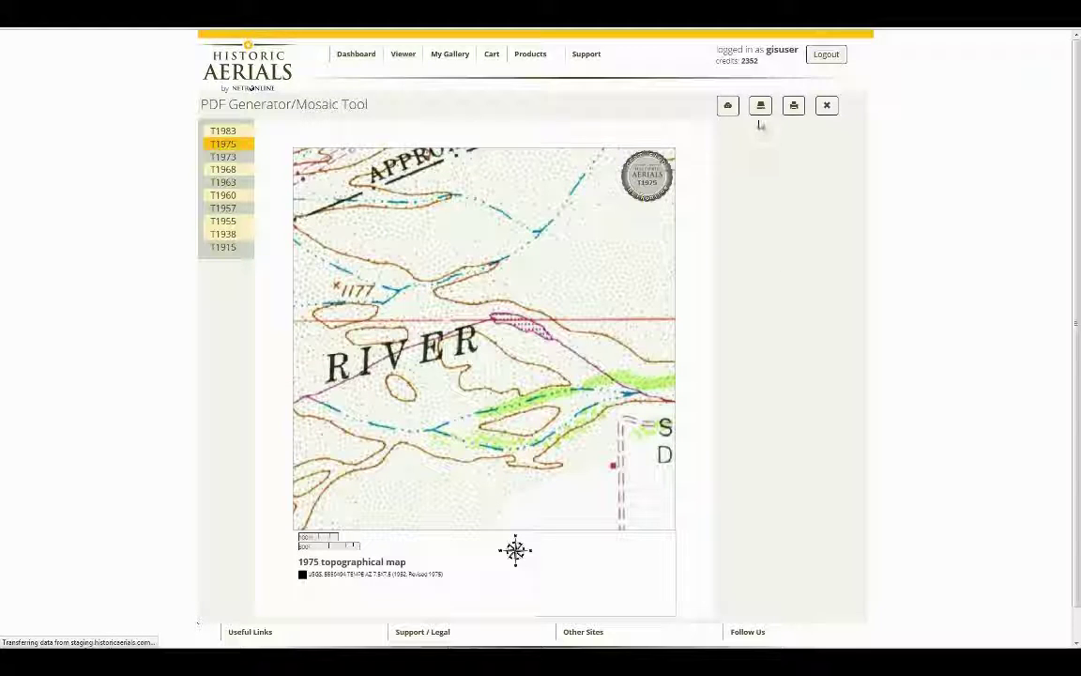
Step: Add the 1915 topo map to the selected years and download the seven-page PDF
{"action": "left_click", "coordinate": [230, 247]}
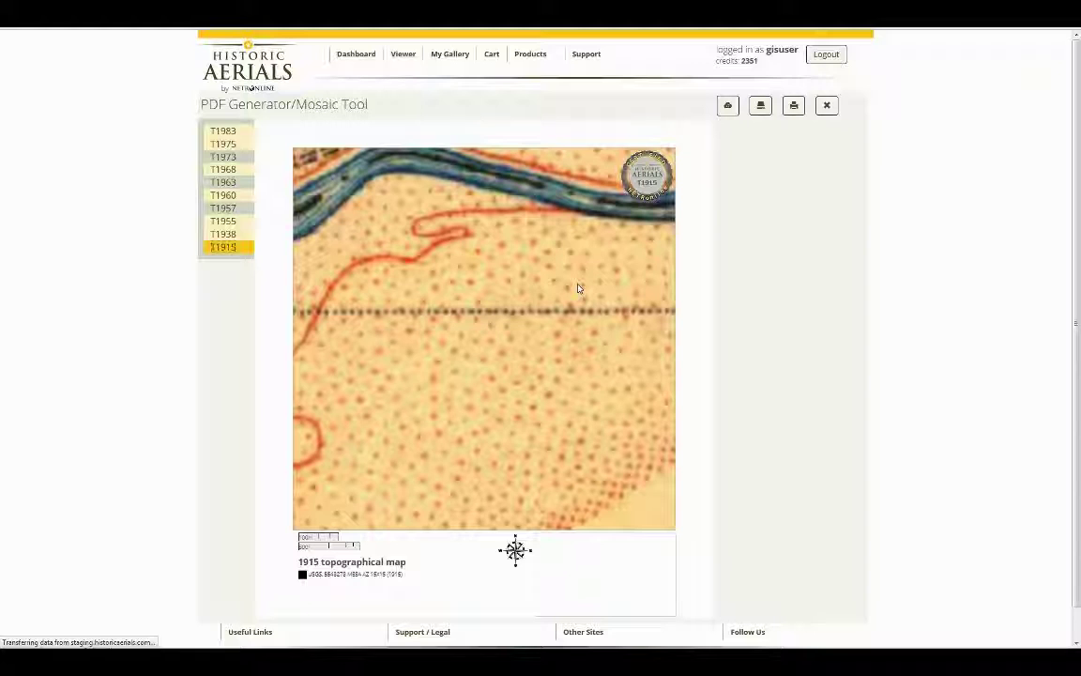
{"action": "left_click", "coordinate": [761, 105]}
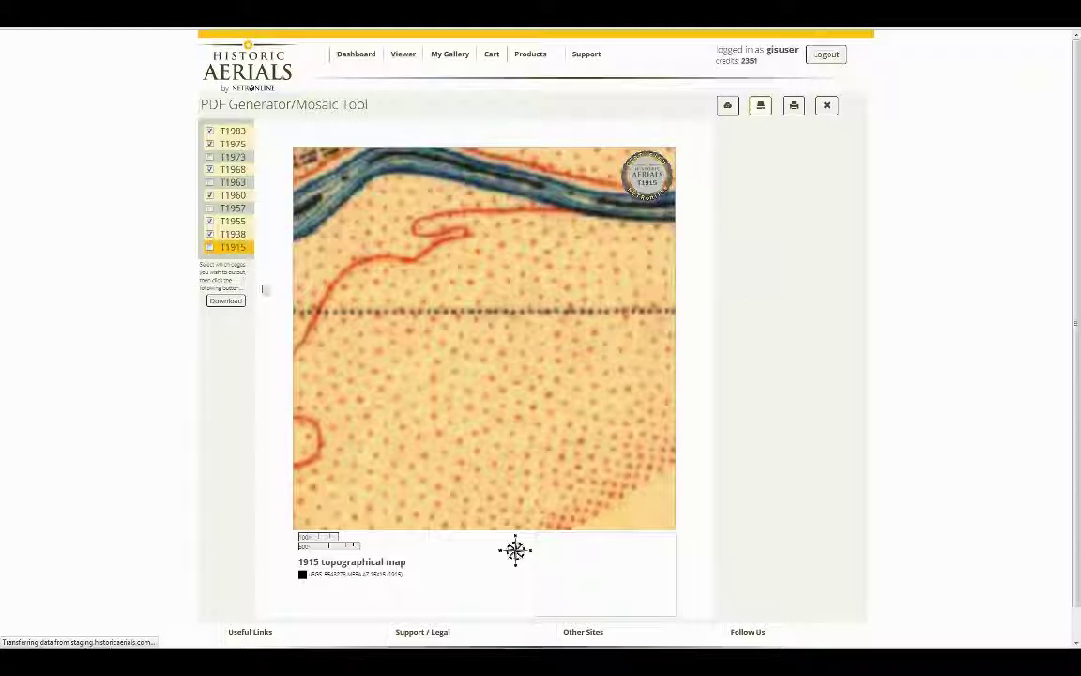
{"action": "left_click", "coordinate": [209, 247]}
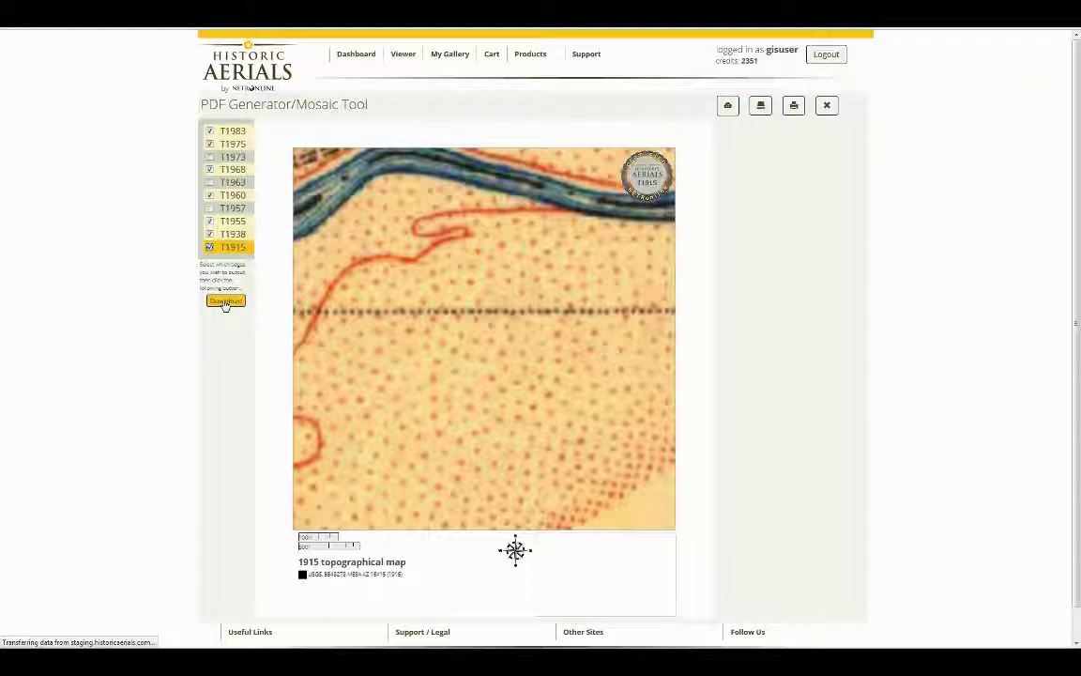
{"action": "left_click", "coordinate": [225, 301]}
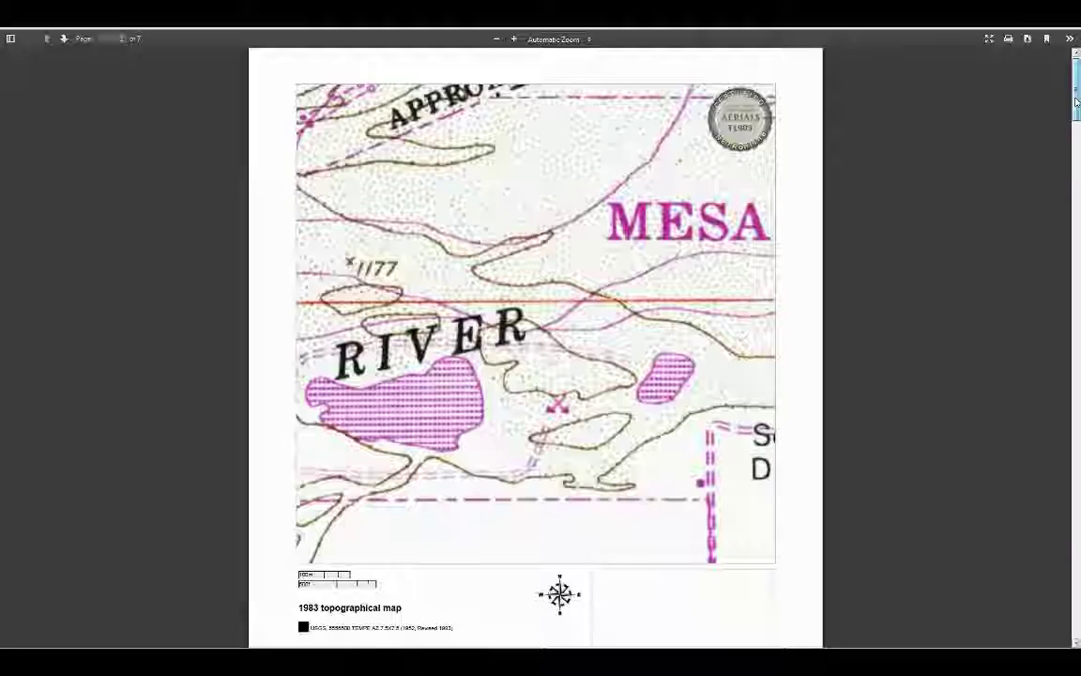
Step: Check the PDF's last pages end with the 1915 map, then close the tab with Ctrl+W
{"action": "left_click_drag", "start_coordinate": [1070, 102], "coordinate": [1023, 617]}
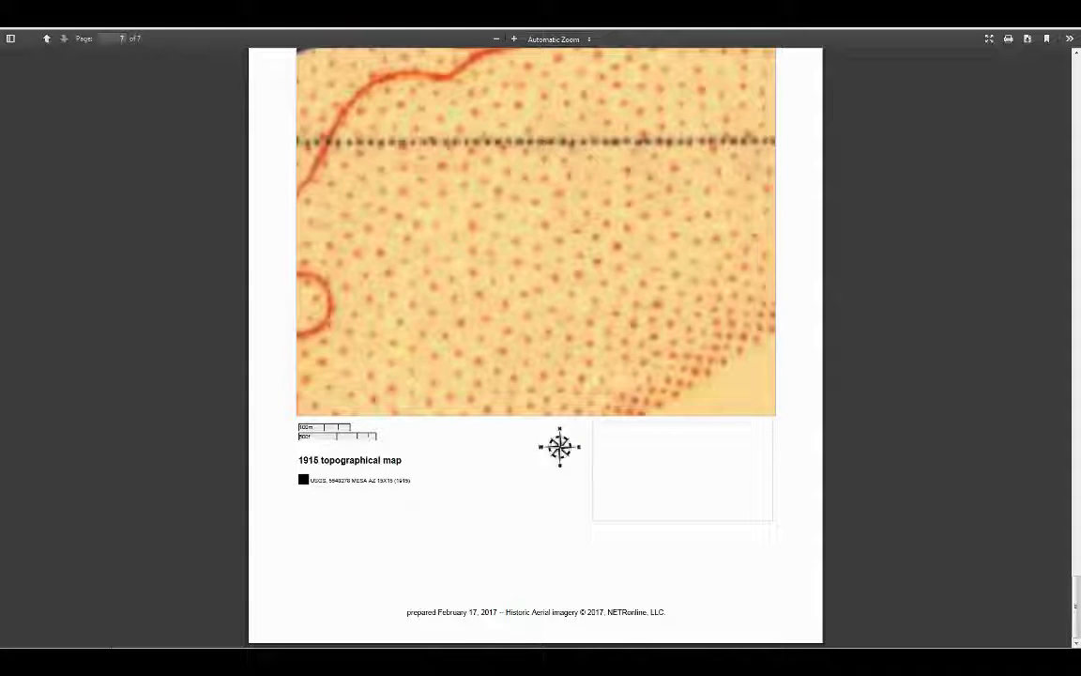
{"action": "key", "text": "ctrl+w"}
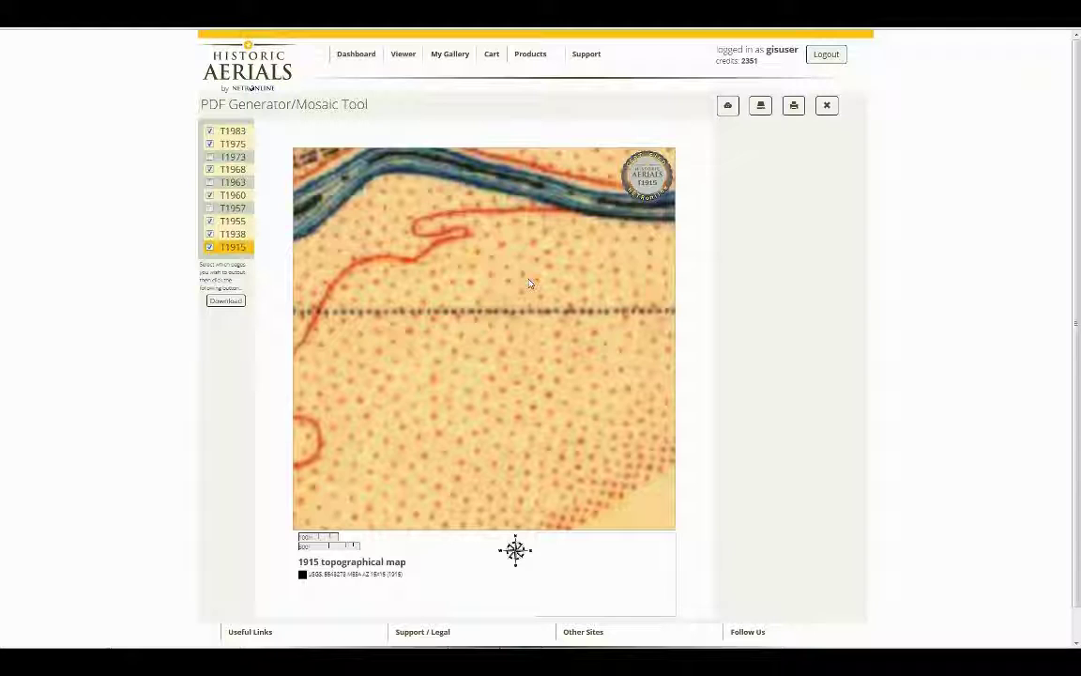
Step: Show the 1983 topo layer in the map Viewer and zoom out
{"action": "left_click", "coordinate": [404, 56]}
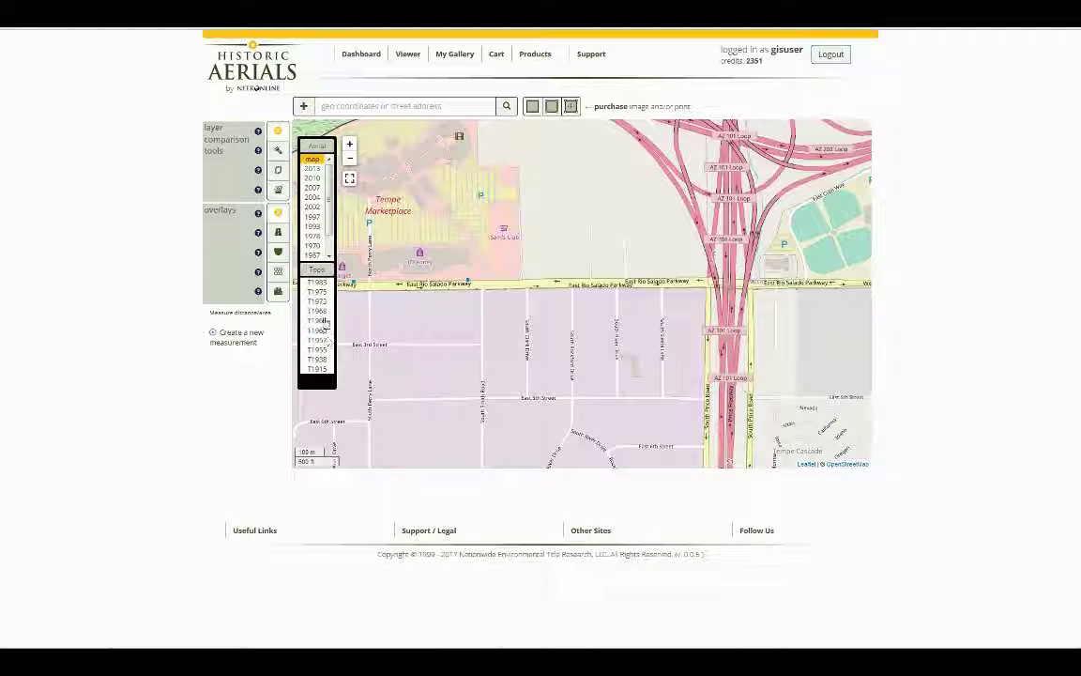
{"action": "left_click", "coordinate": [314, 282]}
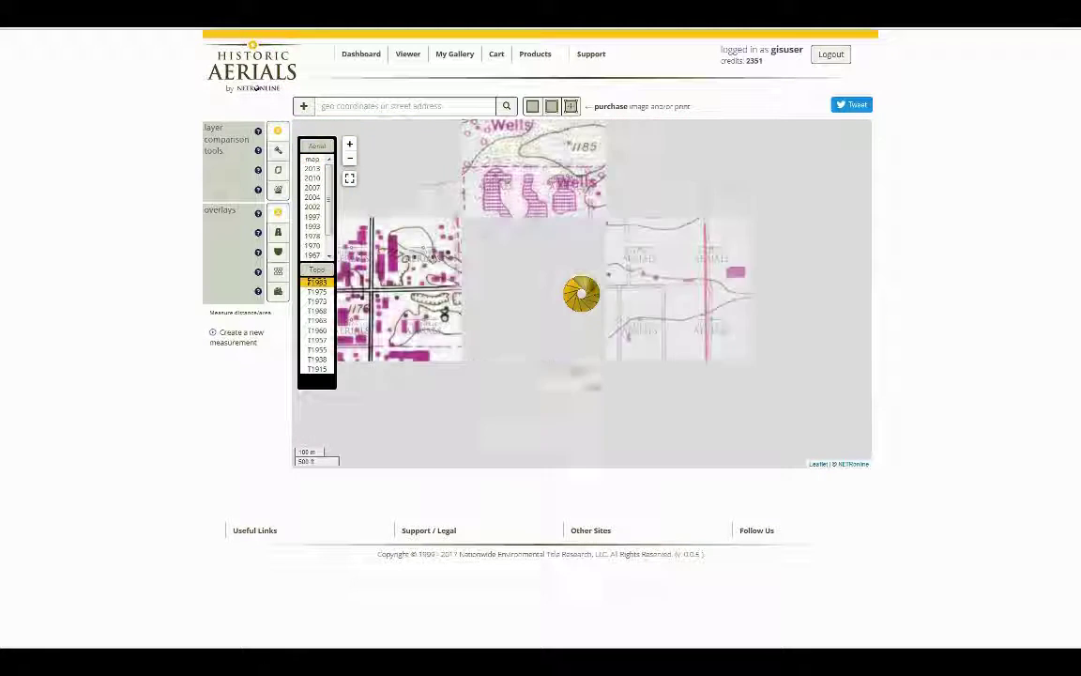
{"action": "scroll", "coordinate": [586, 336], "scroll_direction": "down", "scroll_amount": 2}
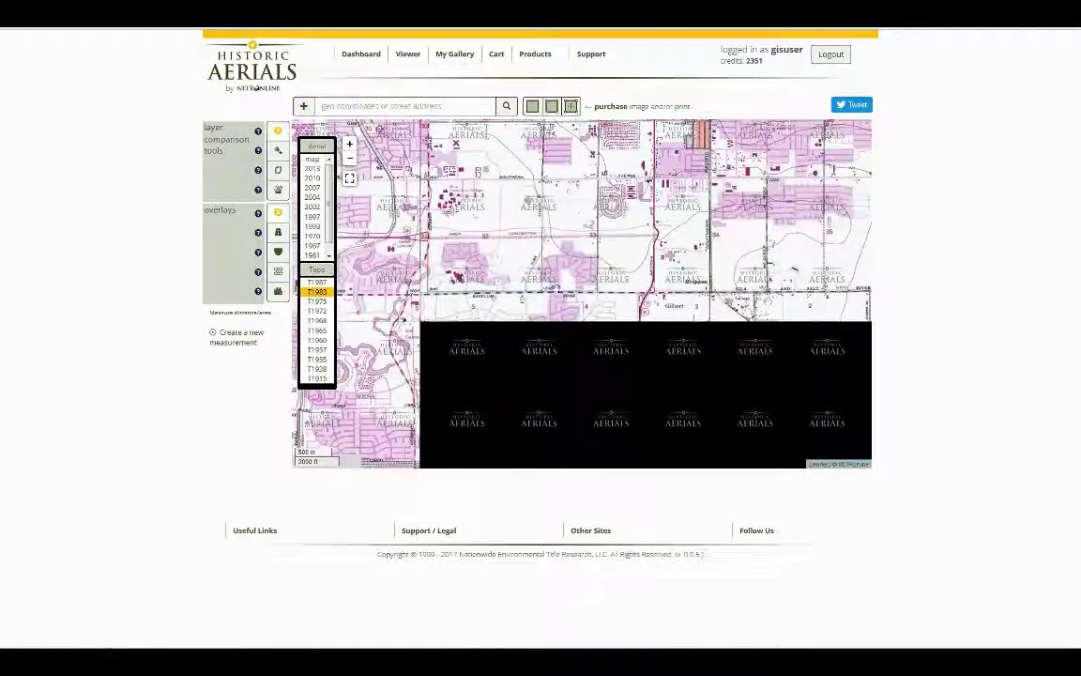
Step: Place a 1000 ft square selection over the missing black section of the map
{"action": "left_click", "coordinate": [550, 106]}
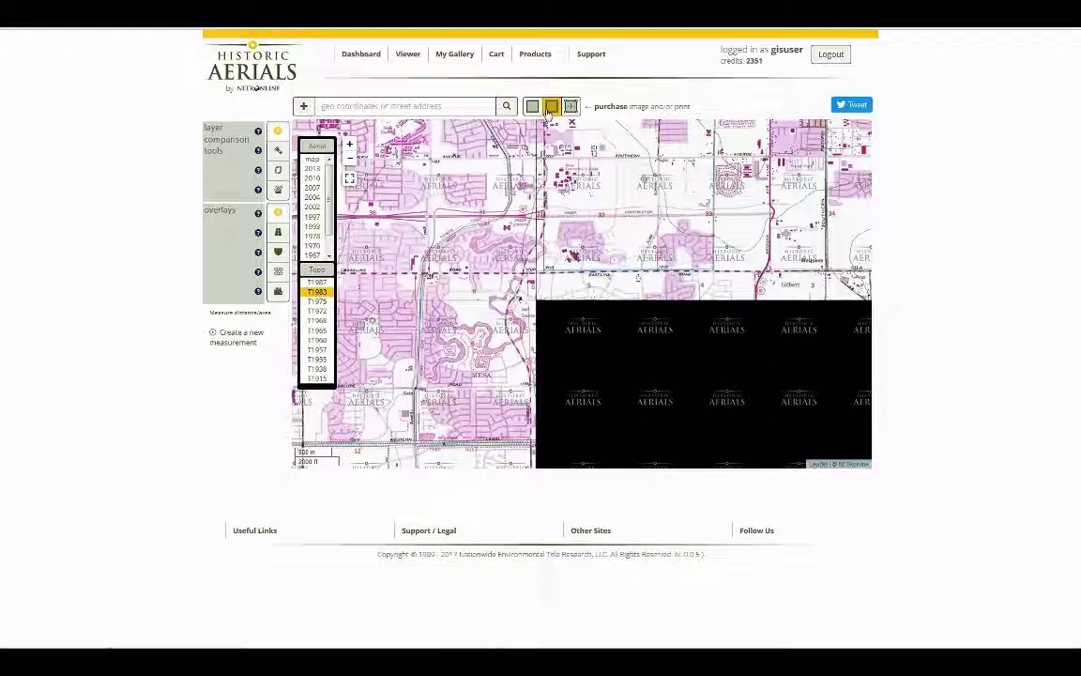
{"action": "left_click", "coordinate": [553, 107]}
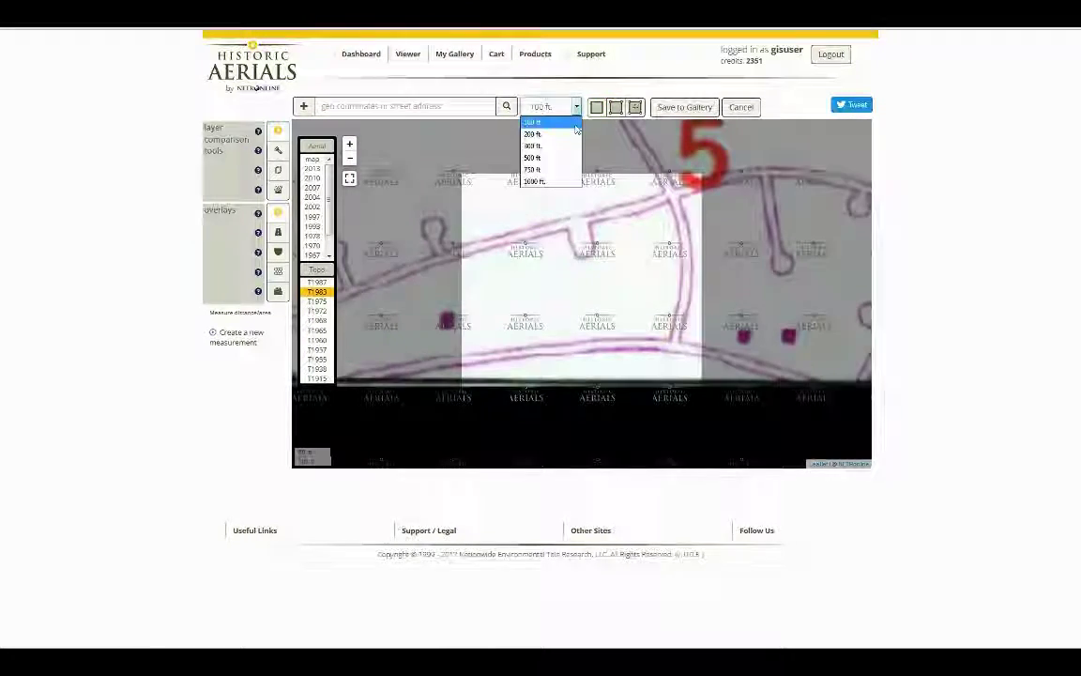
{"action": "left_click", "coordinate": [549, 179]}
{"action": "left_click", "coordinate": [644, 402]}
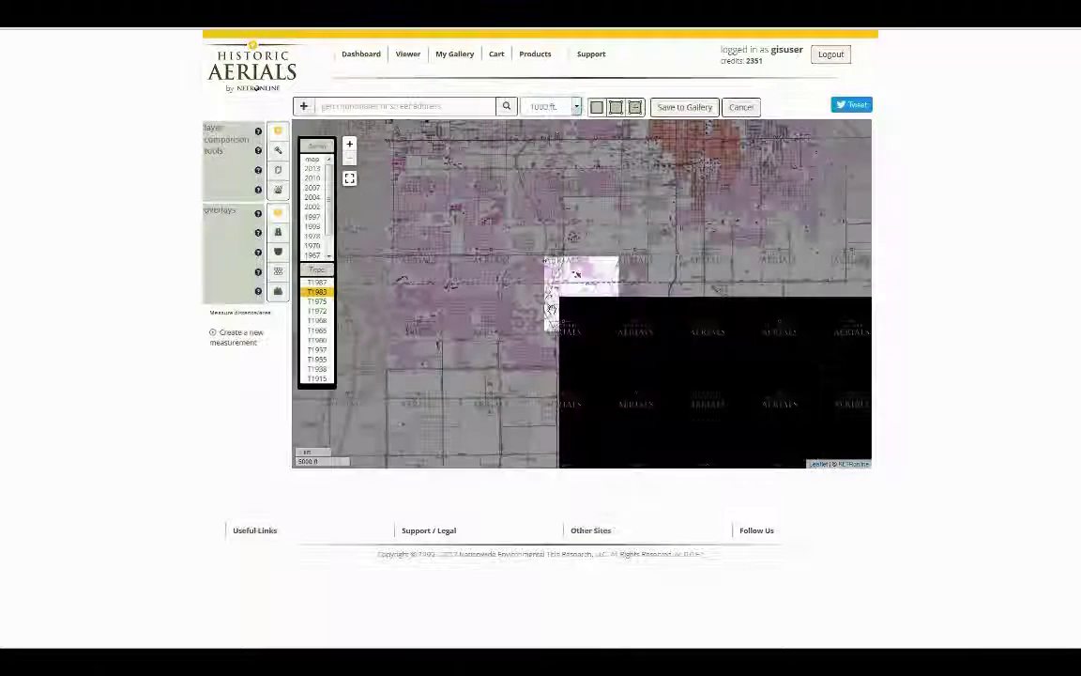
{"action": "left_click_drag", "start_coordinate": [588, 307], "coordinate": [596, 292]}
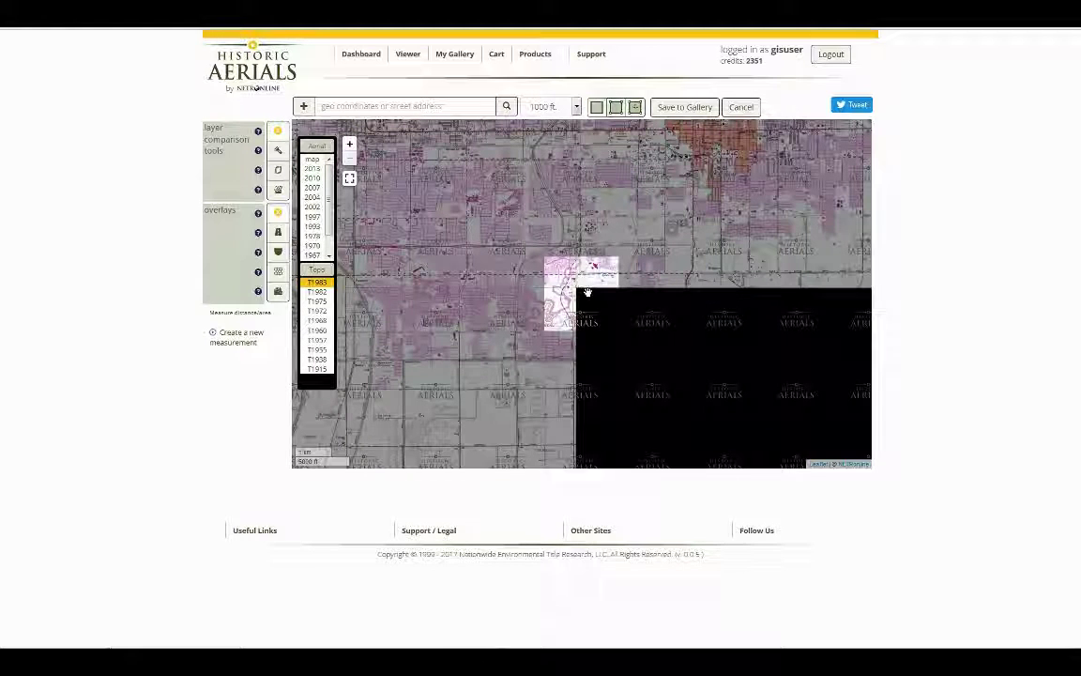
Step: Save the selection to the gallery as a snapshot titled 'partial topo'
{"action": "left_click", "coordinate": [698, 108]}
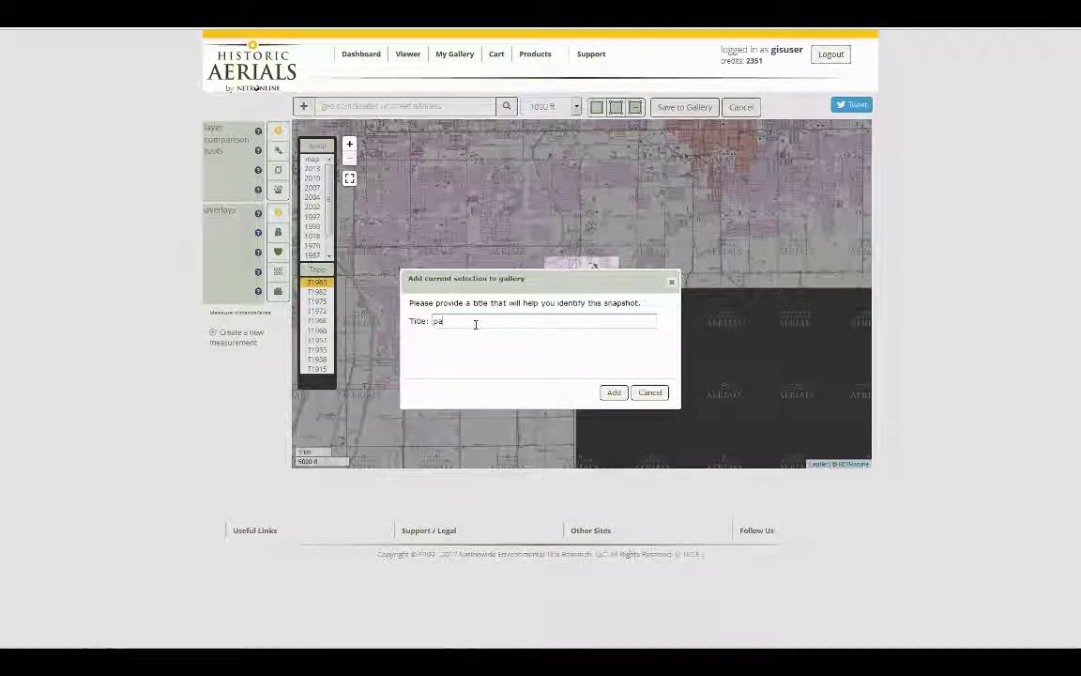
{"action": "type", "text": "partial topo"}
{"action": "left_click", "coordinate": [613, 392]}
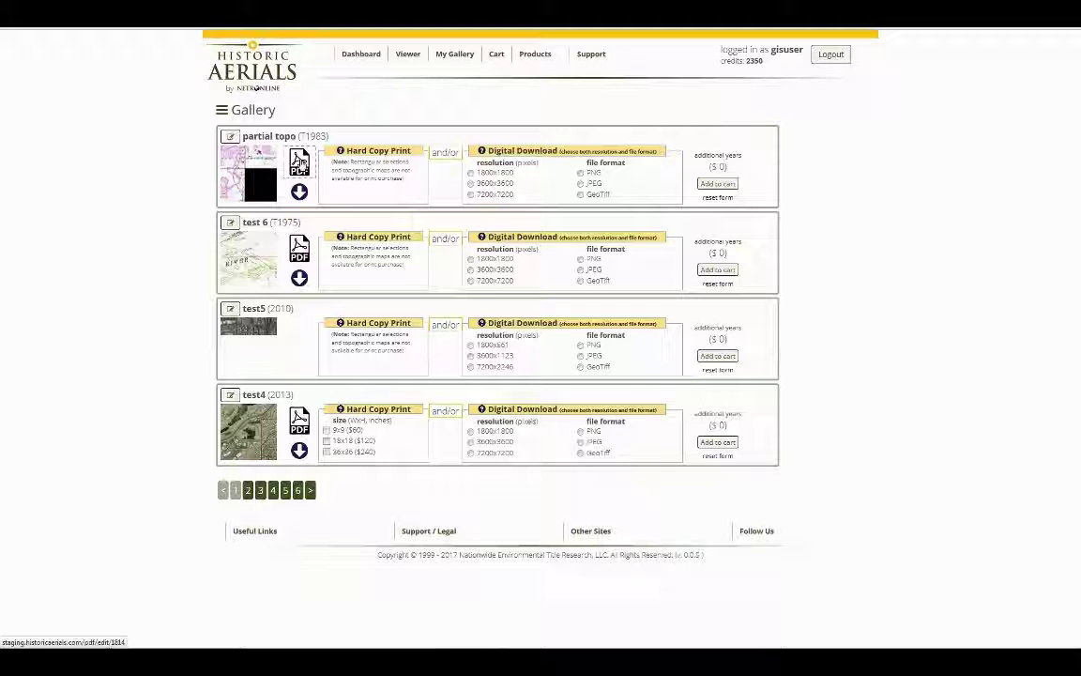
Step: Open the partial topo snapshot in the PDF Generator/Mosaic Tool and review the 1983 map
{"action": "left_click", "coordinate": [300, 162]}
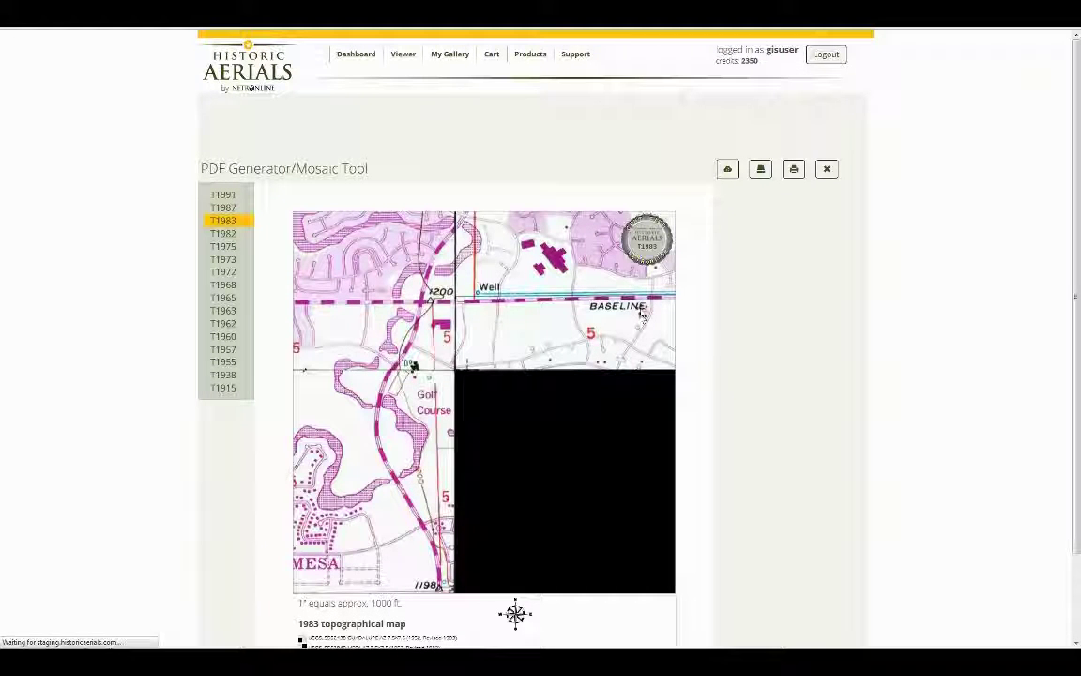
{"action": "scroll", "coordinate": [758, 389], "scroll_direction": "down", "scroll_amount": 1}
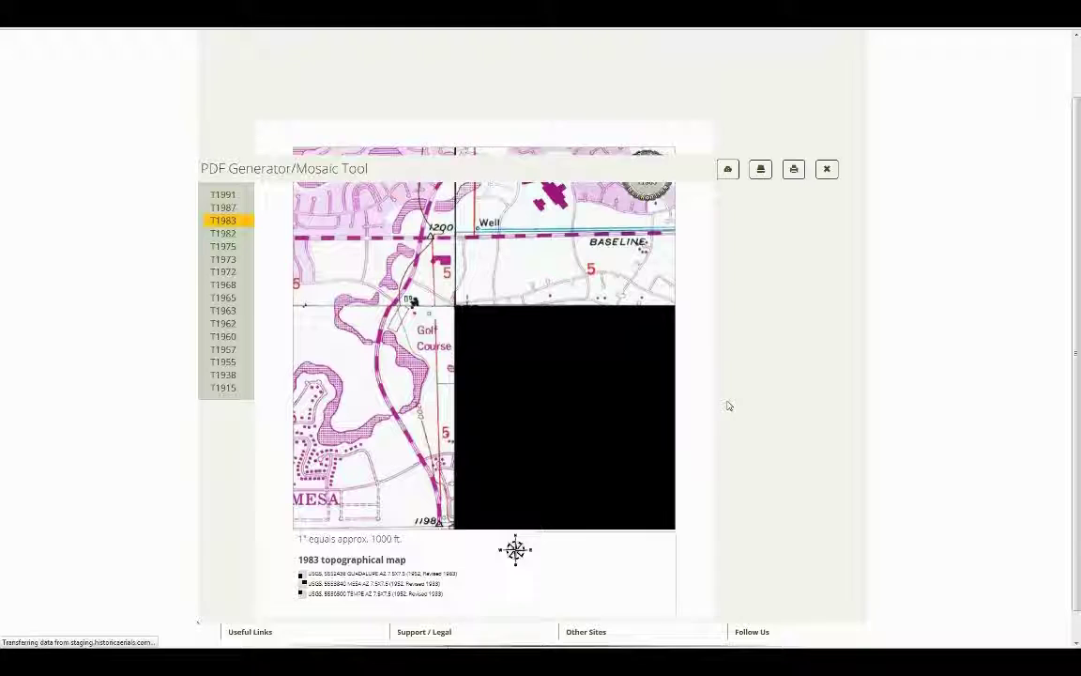
{"action": "scroll", "coordinate": [769, 239], "scroll_direction": "up", "scroll_amount": 1}
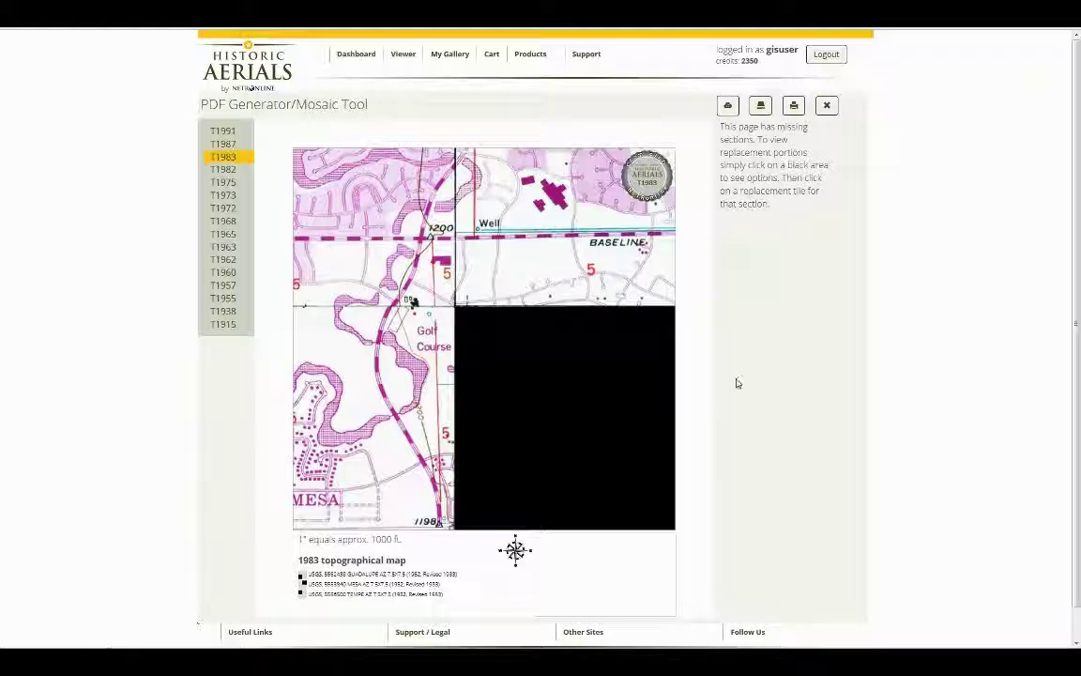
Step: Patch the 1983 topo's black tile with the T1982 map and save the mosaic
{"action": "left_click", "coordinate": [589, 438]}
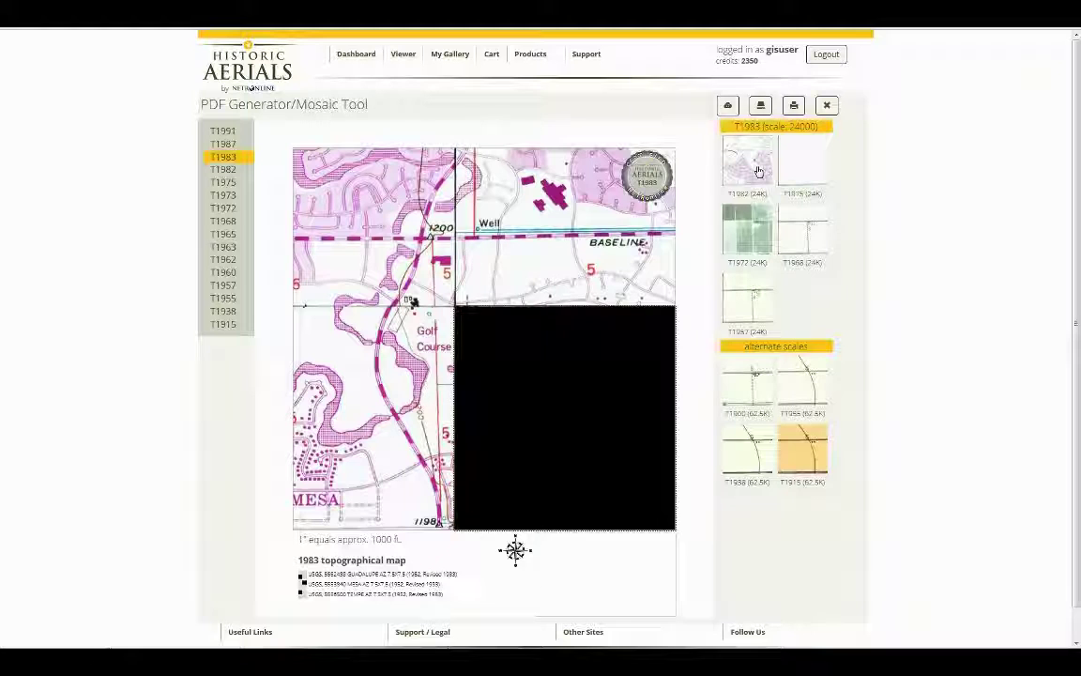
{"action": "left_click", "coordinate": [759, 172]}
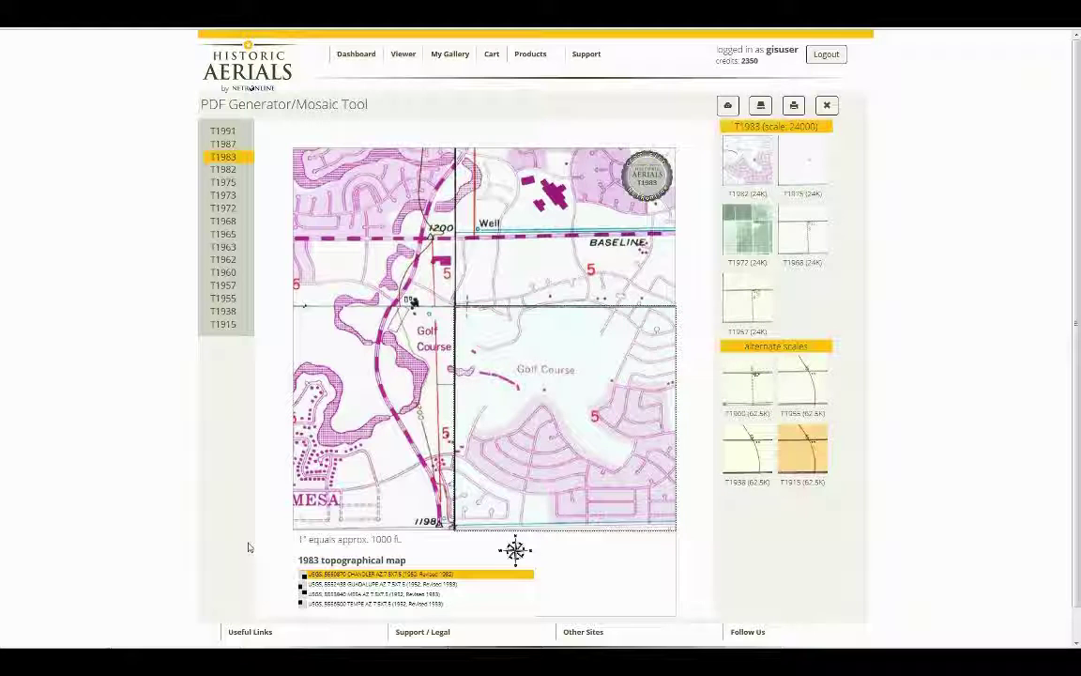
{"action": "scroll", "coordinate": [222, 486], "scroll_direction": "down", "scroll_amount": 1}
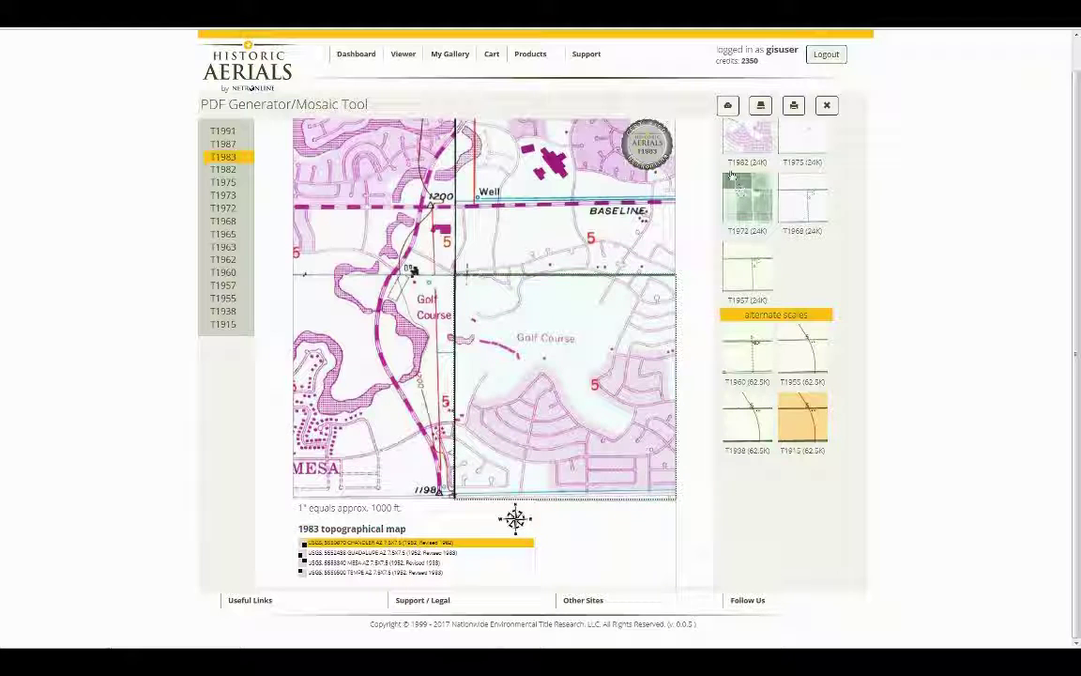
{"action": "left_click", "coordinate": [729, 106]}
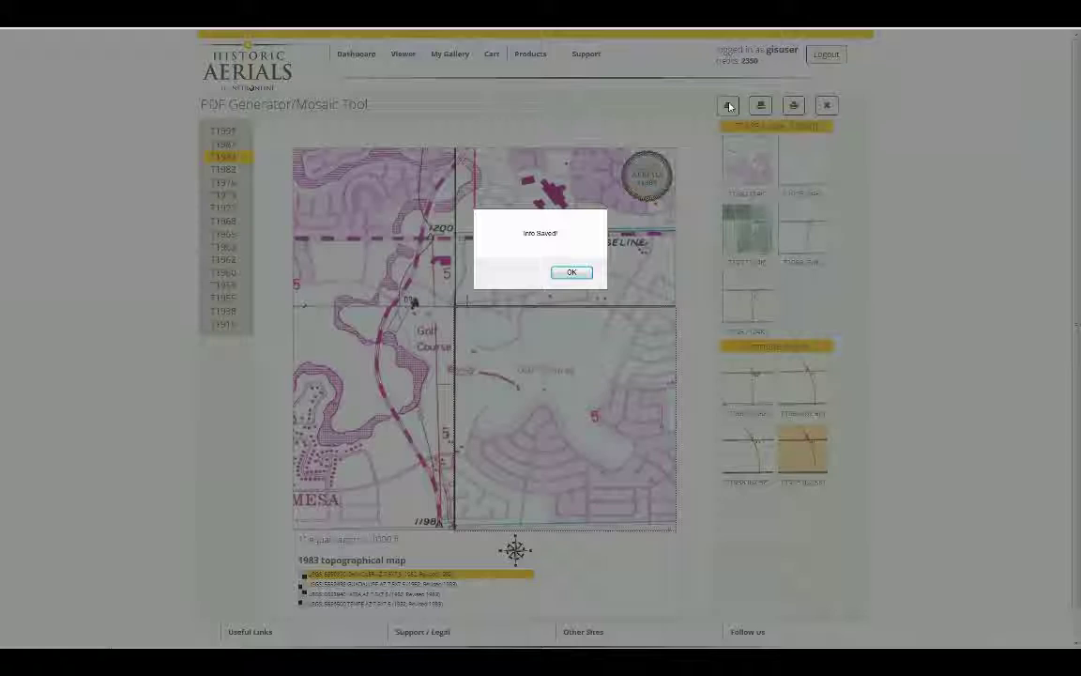
{"action": "left_click", "coordinate": [571, 273]}
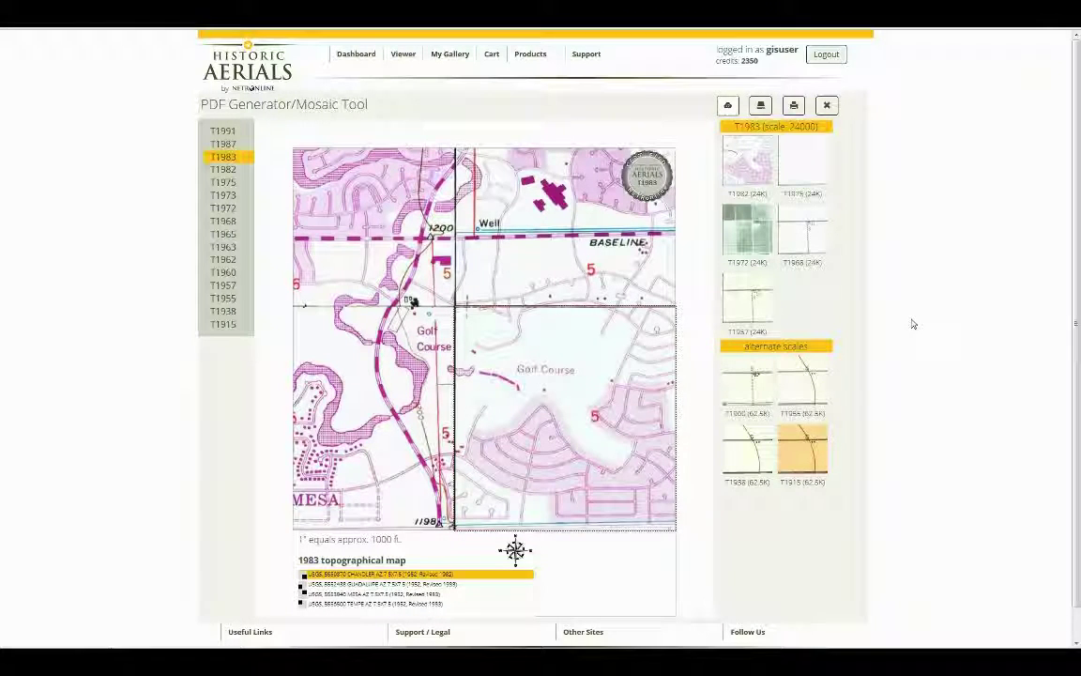
{"action": "scroll", "coordinate": [874, 376], "scroll_direction": "down", "scroll_amount": 1}
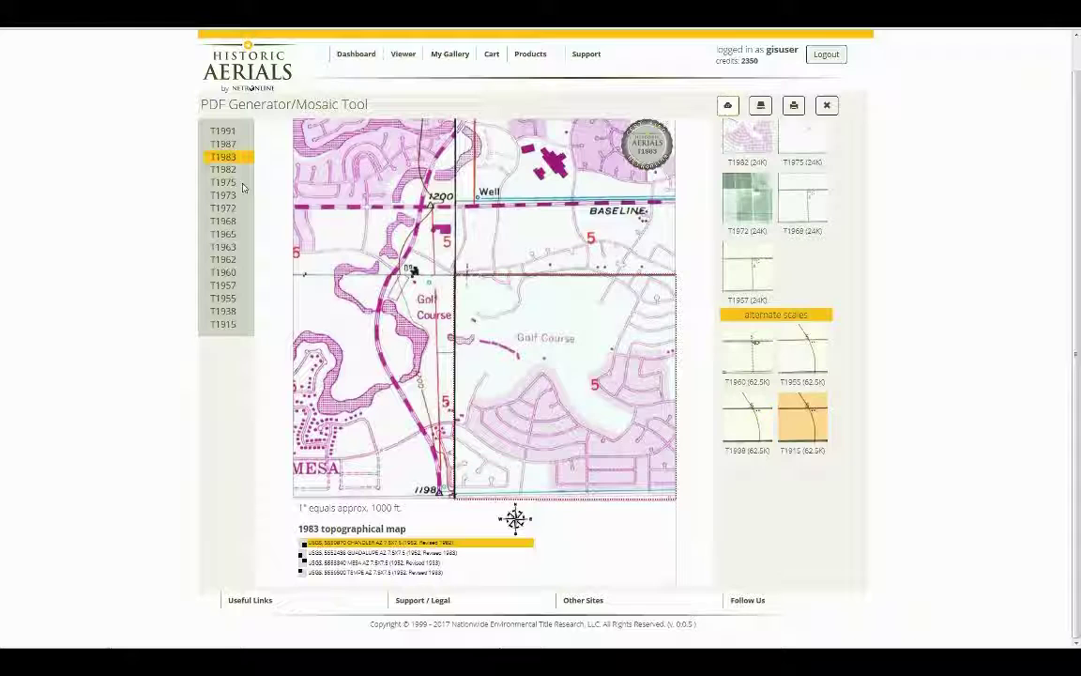
Step: On the T1972 page, fill the upper-left black tile with T1973 imagery and save
{"action": "left_click", "coordinate": [223, 208]}
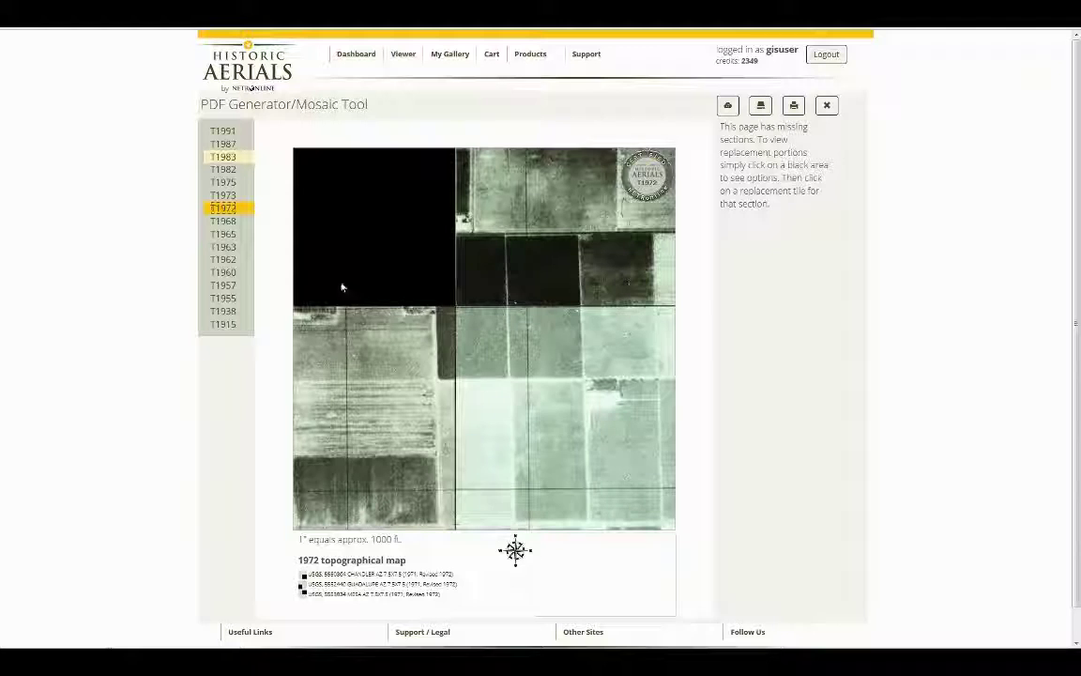
{"action": "left_click", "coordinate": [417, 227]}
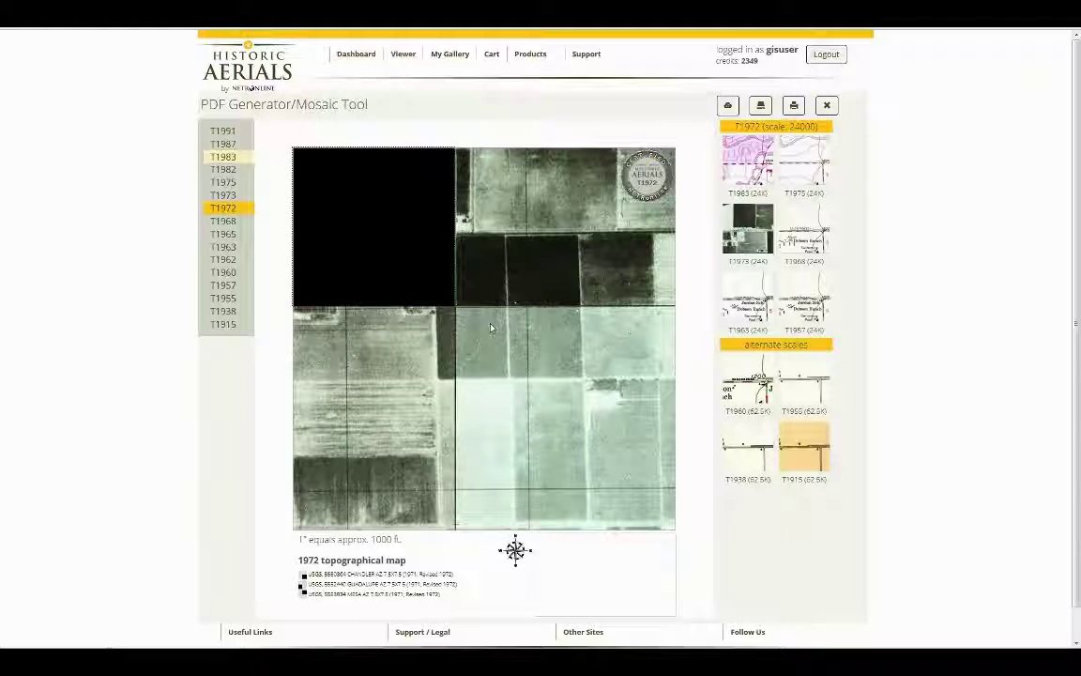
{"action": "left_click", "coordinate": [750, 243]}
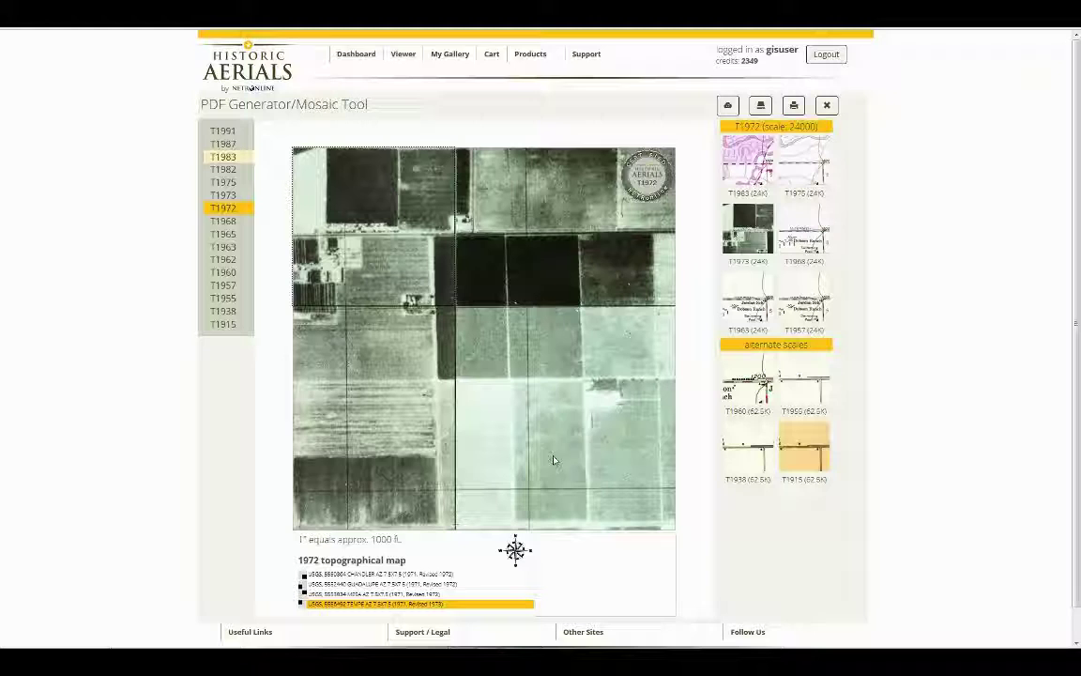
{"action": "left_click", "coordinate": [727, 105]}
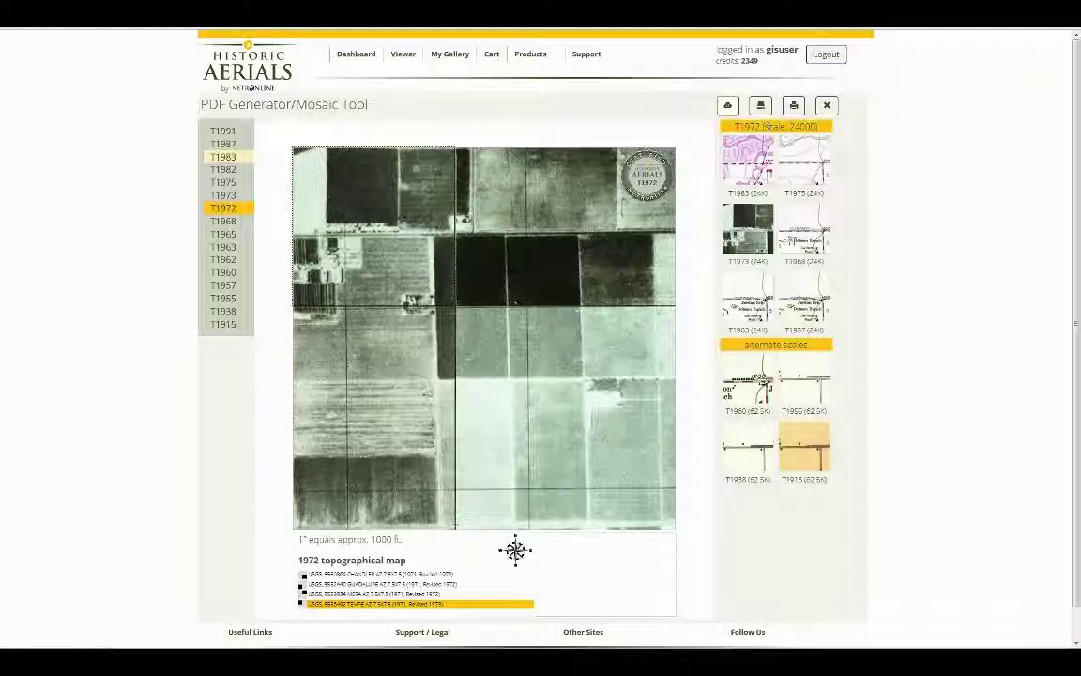
Step: Select the T1983 and T1972 pages and download them as HistoricAerials_1814.pdf
{"action": "left_click", "coordinate": [764, 106]}
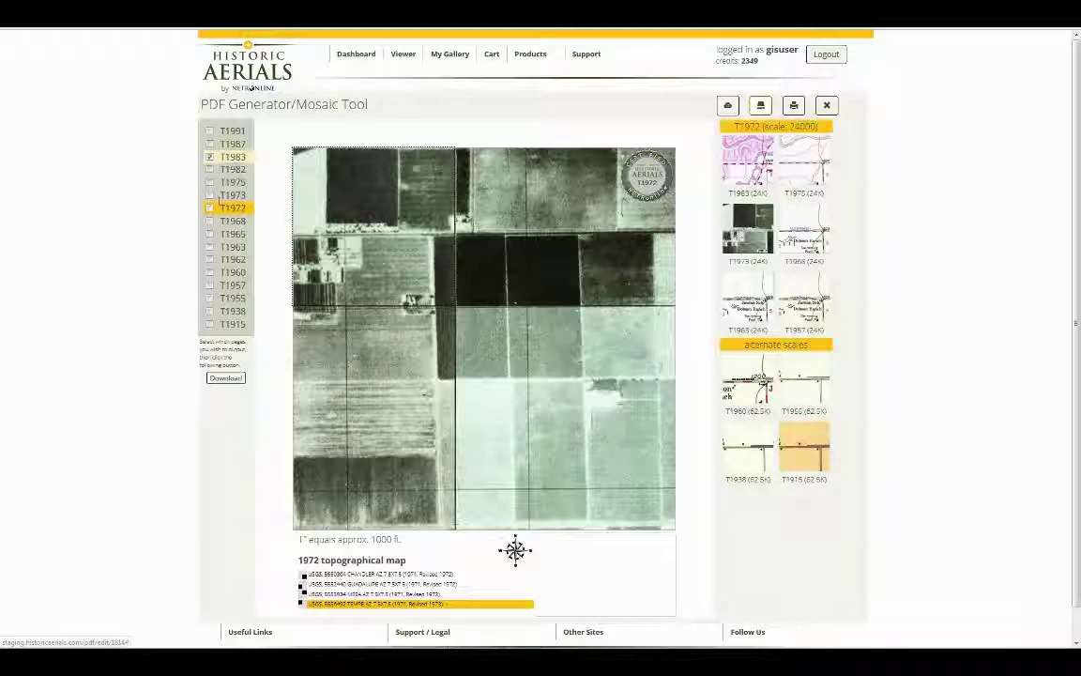
{"action": "left_click", "coordinate": [208, 209]}
{"action": "left_click", "coordinate": [209, 210]}
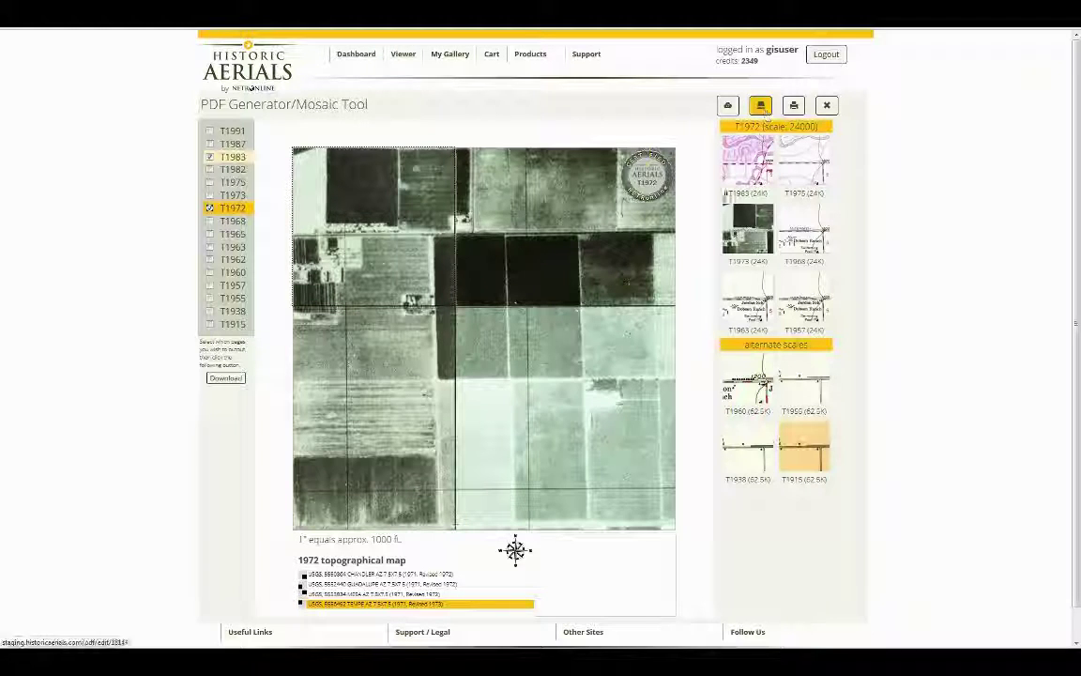
{"action": "left_click", "coordinate": [233, 380]}
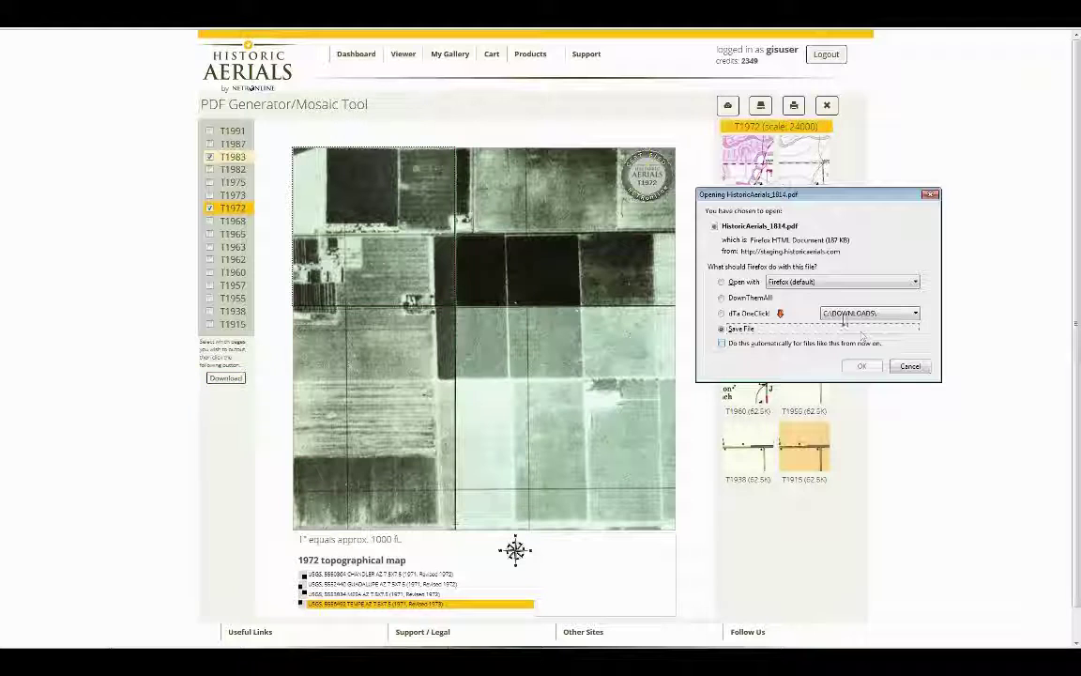
Step: Open the downloaded PDF in Firefox and scroll through the 1983 and 1972 pages
{"action": "left_click", "coordinate": [736, 285]}
{"action": "left_click", "coordinate": [859, 366]}
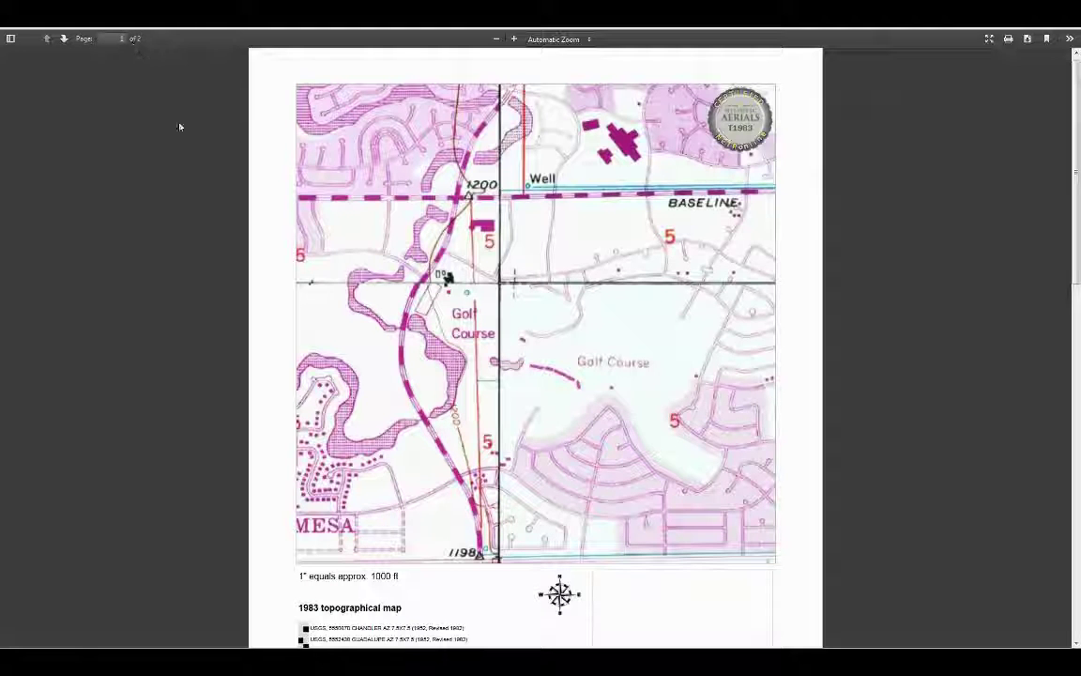
{"action": "scroll", "coordinate": [877, 323], "scroll_direction": "down", "scroll_amount": 10}
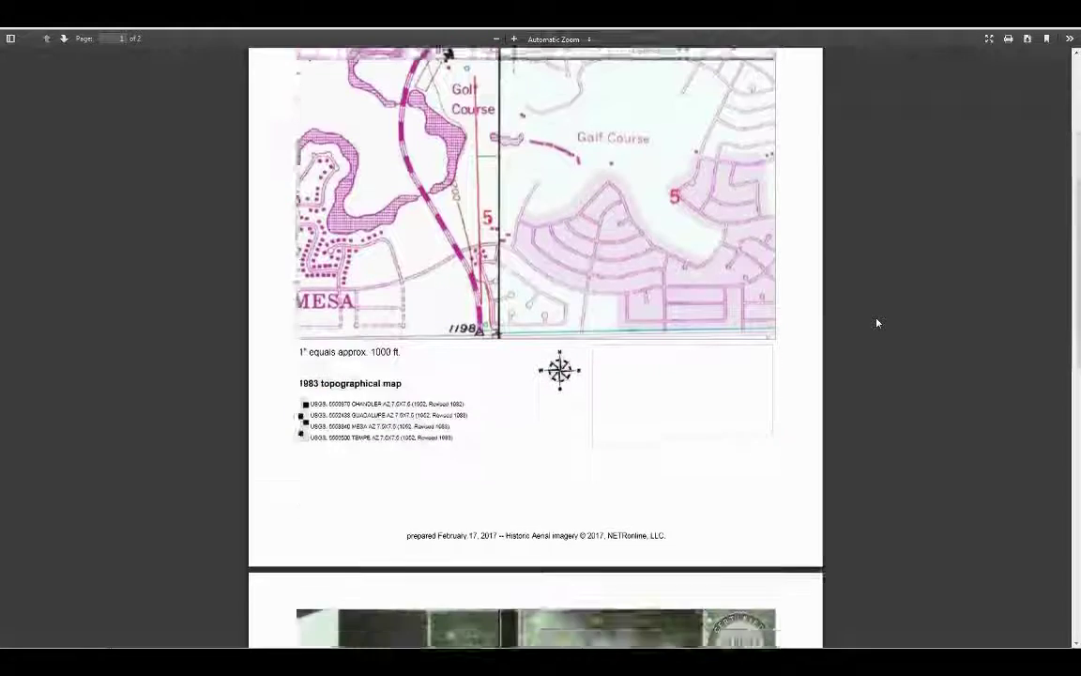
{"action": "scroll", "coordinate": [868, 327], "scroll_direction": "up", "scroll_amount": 10}
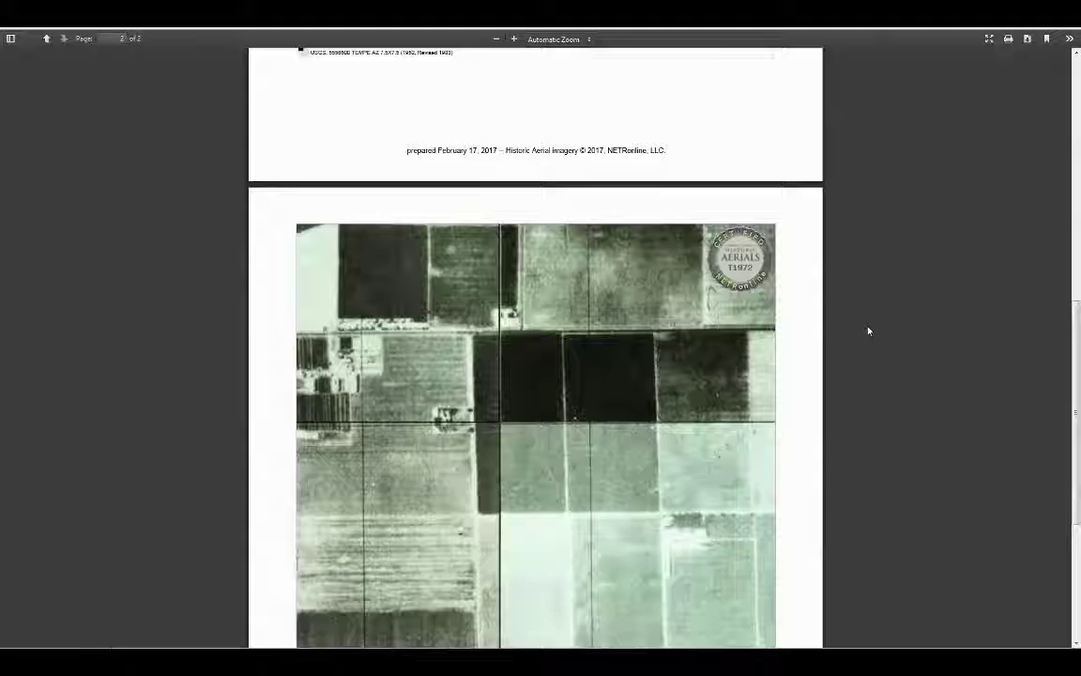
{"action": "scroll", "coordinate": [823, 310], "scroll_direction": "up", "scroll_amount": 4}
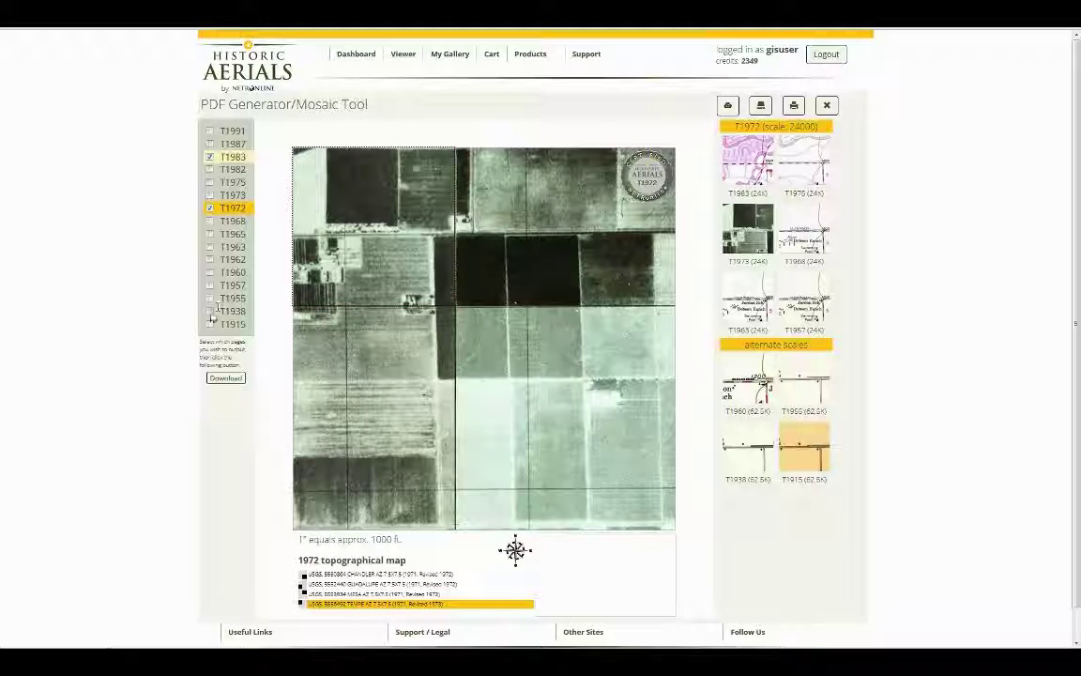
Step: Tick the T1938 and T1915 pages to include them in the report
{"action": "left_click", "coordinate": [225, 313]}
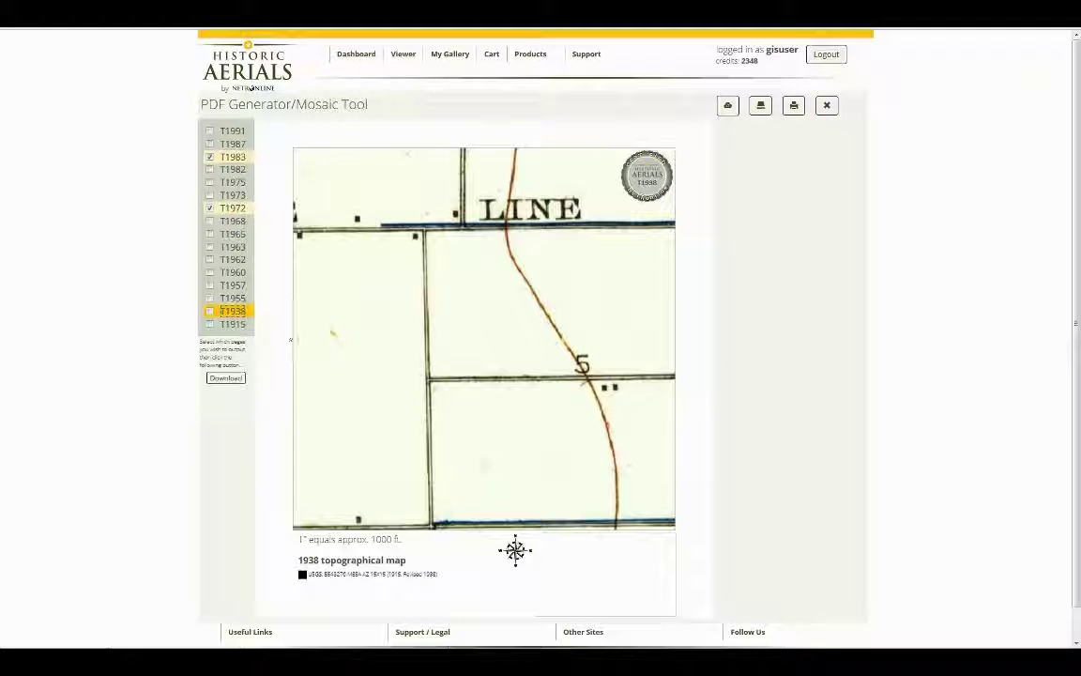
{"action": "left_click", "coordinate": [210, 313]}
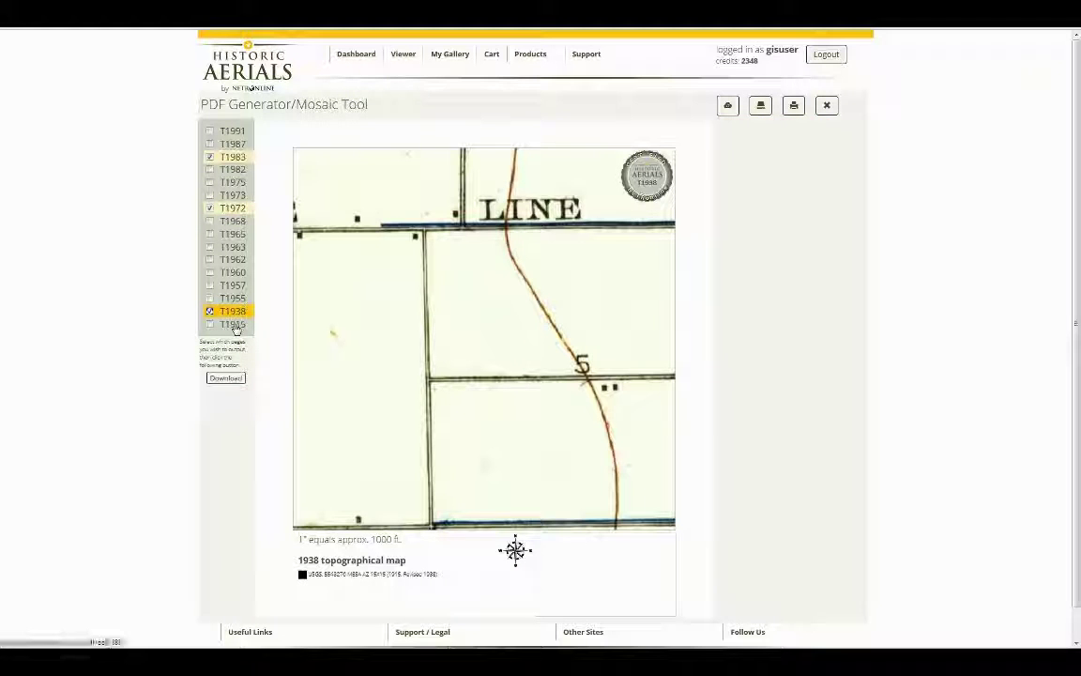
{"action": "left_click", "coordinate": [234, 325]}
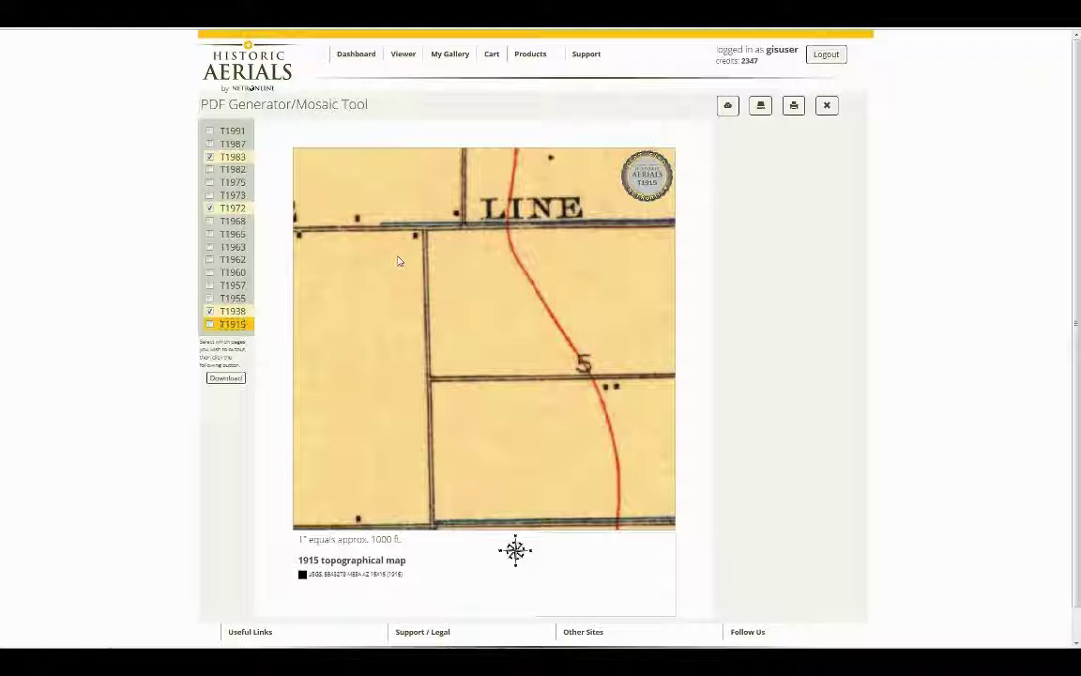
{"action": "left_click", "coordinate": [210, 325]}
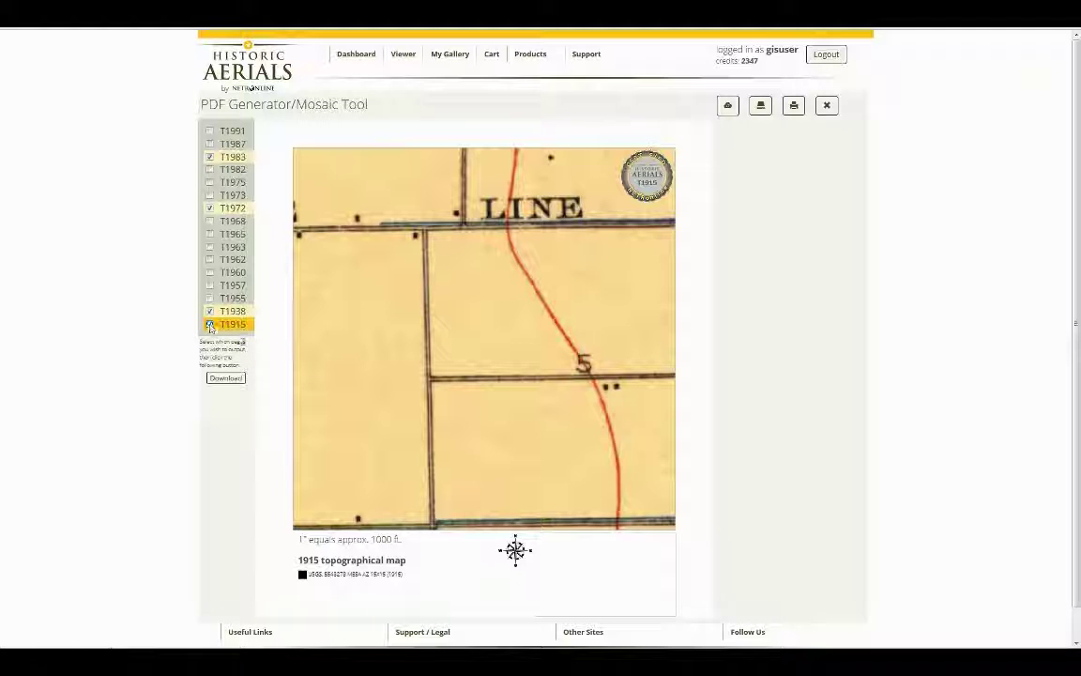
Step: Download the four-page PDF, open it in Firefox, then close it
{"action": "left_click", "coordinate": [225, 378]}
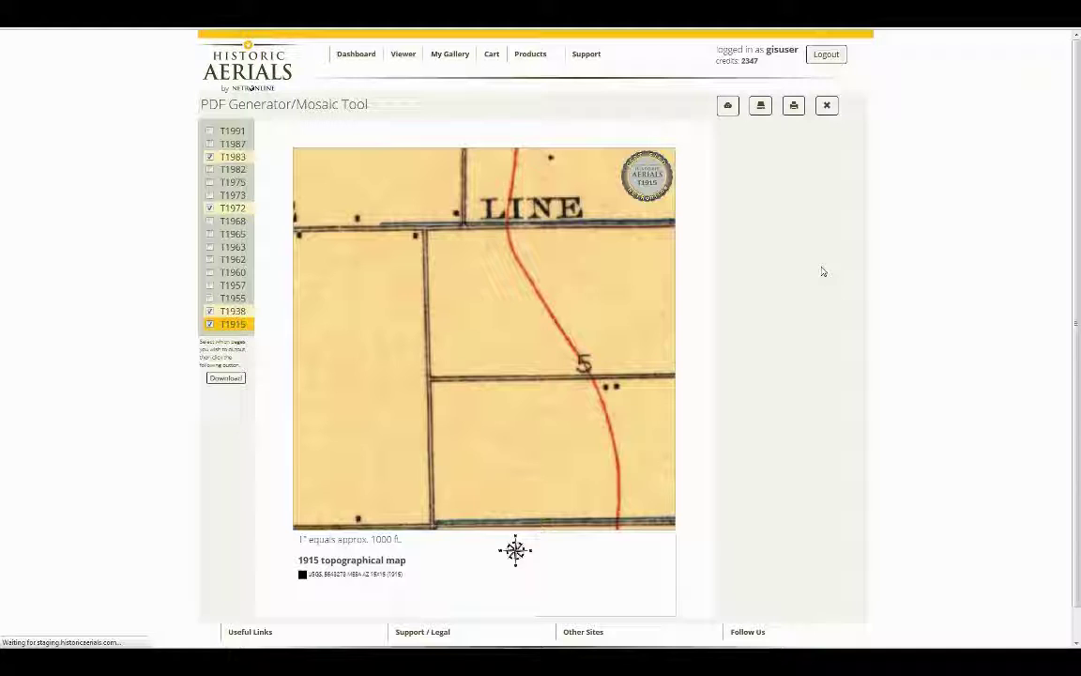
{"action": "left_click", "coordinate": [735, 281]}
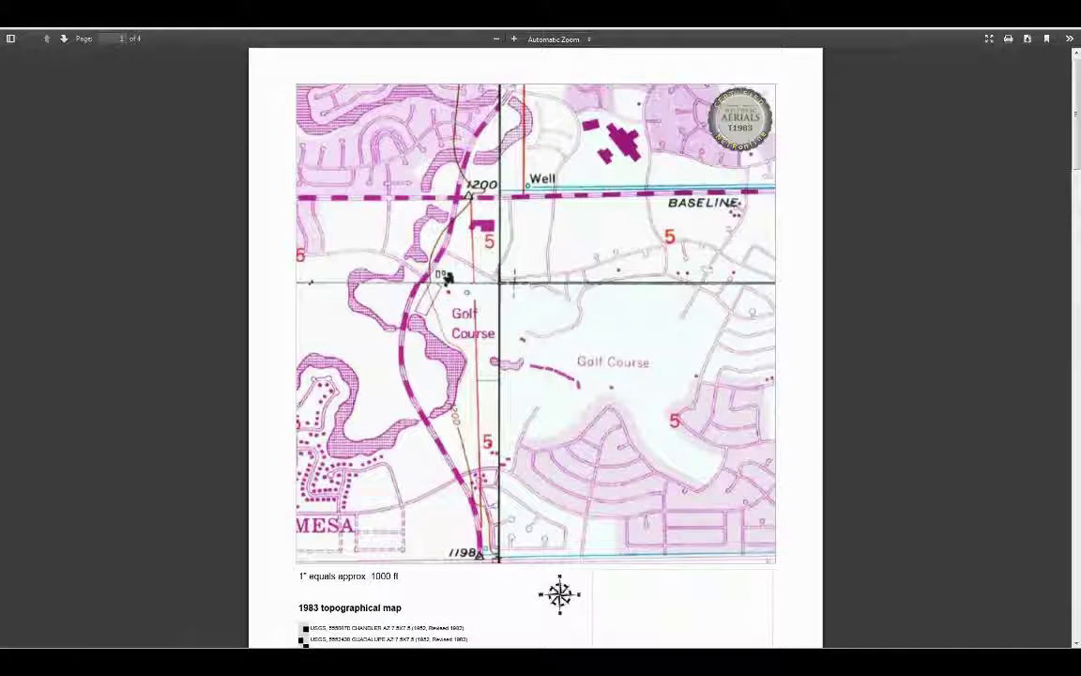
{"action": "key", "text": "ctrl+w"}
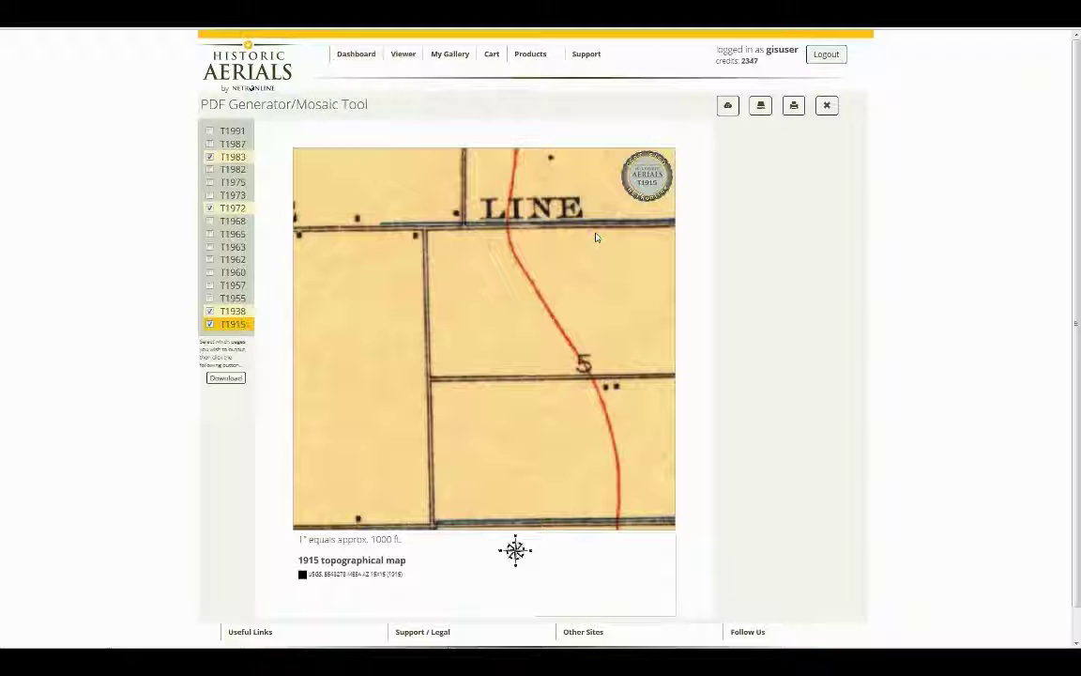